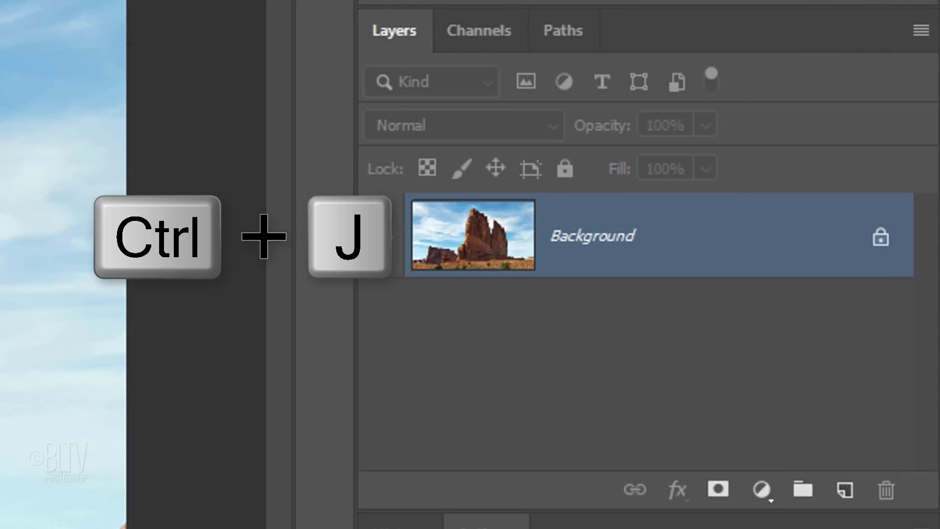
Step: Duplicate the Background layer and select the whole sky around the rock formations with the Quick Selection tool
key(ctrl+j)
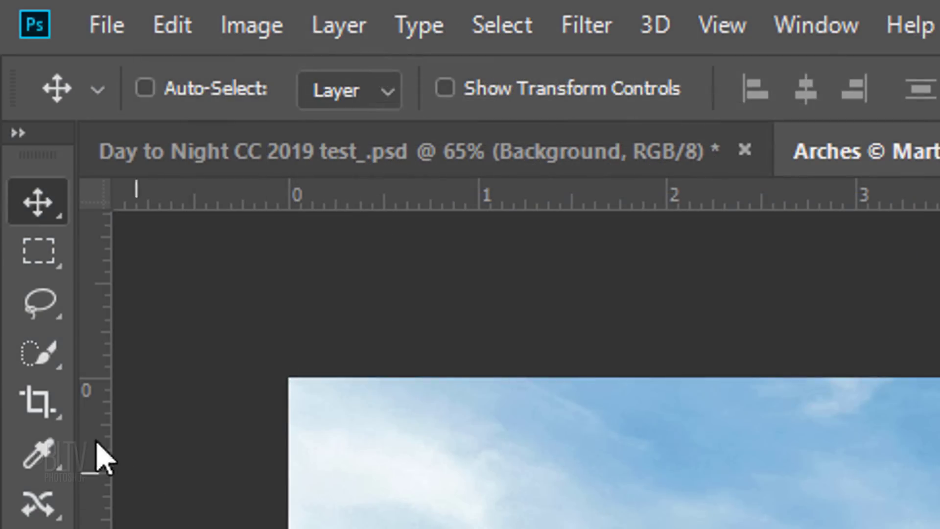
drag(59, 361, 223, 360)
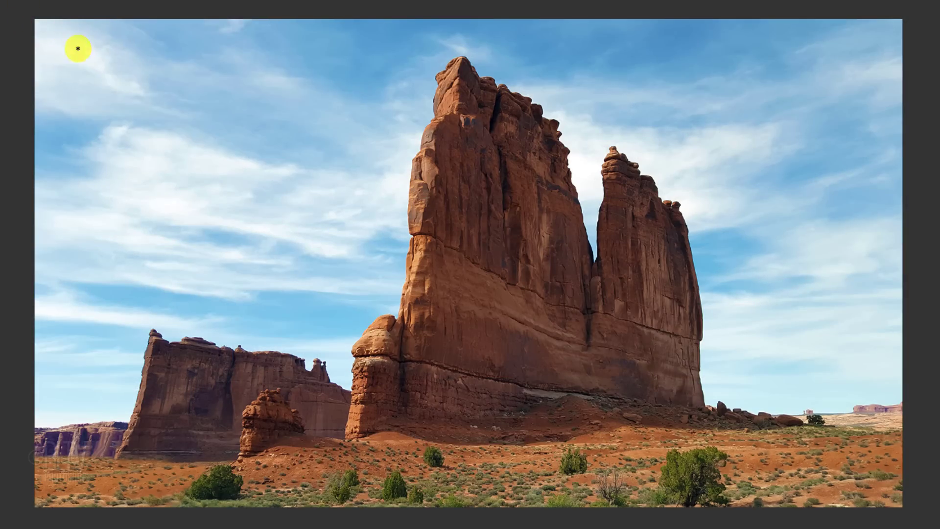
mouse_move(78, 46)
mouse_down()
mouse_move(97, 124)
mouse_move(95, 199)
mouse_move(282, 248)
mouse_move(388, 57)
mouse_move(444, 38)
mouse_move(497, 38)
mouse_move(577, 60)
mouse_move(614, 115)
mouse_move(733, 174)
mouse_move(757, 215)
mouse_move(766, 327)
mouse_up()
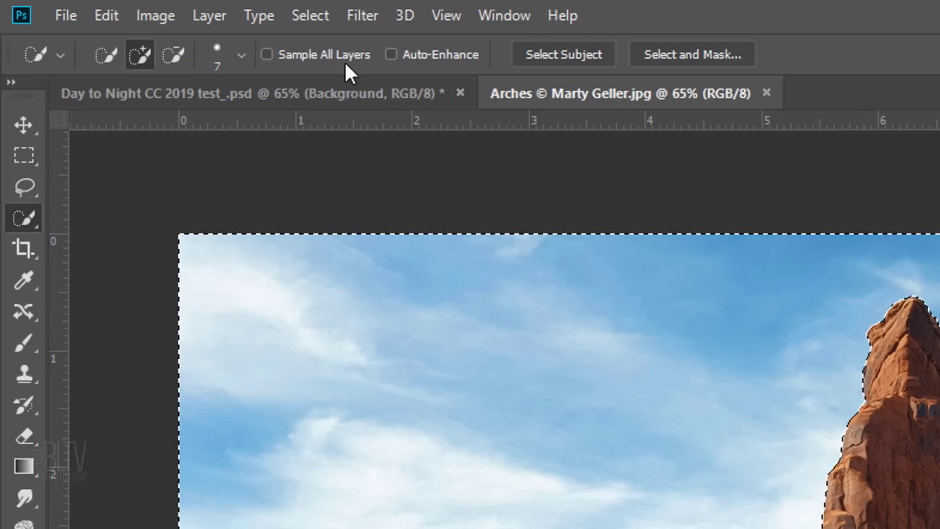
Step: Expand the sky selection by 1 pixel
click(312, 17)
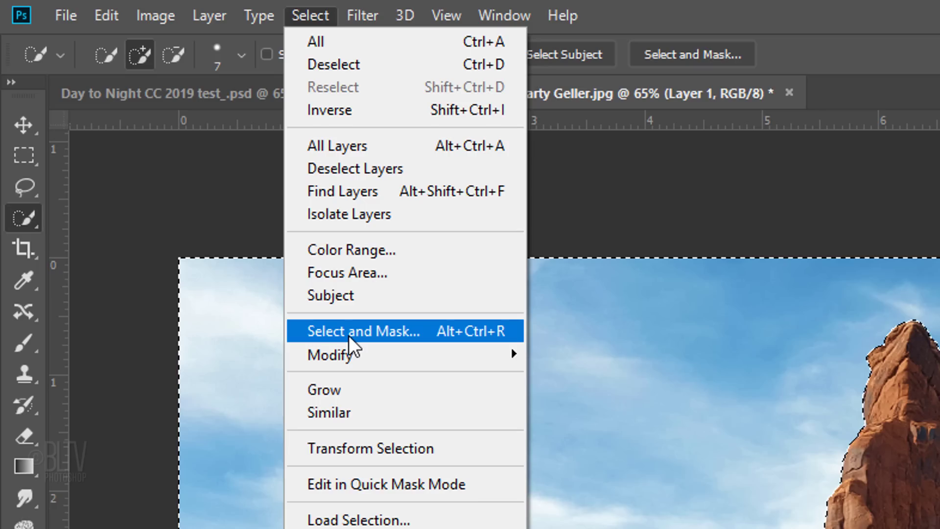
mouse_move(340, 356)
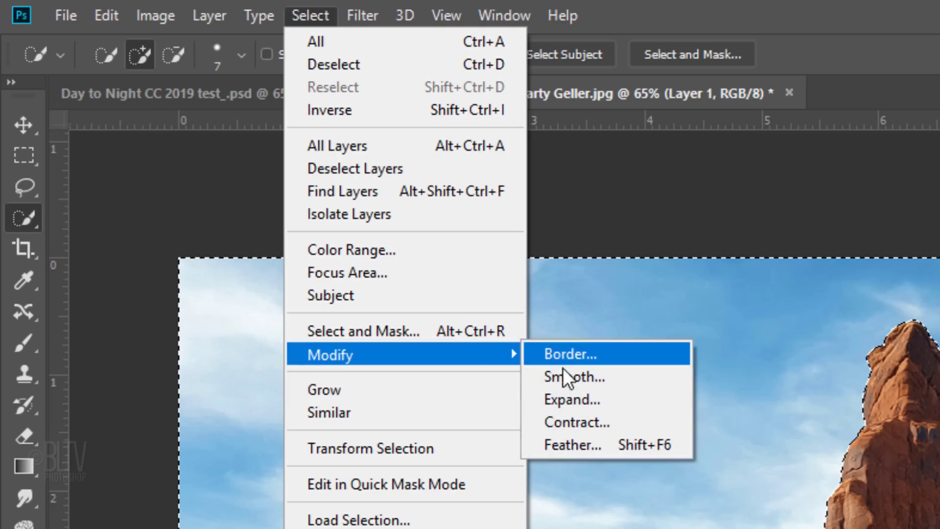
click(563, 401)
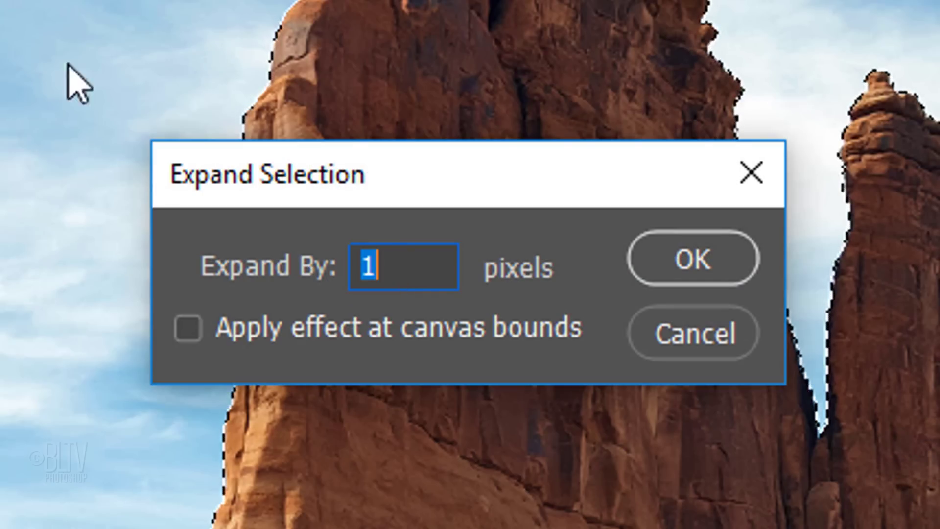
click(700, 267)
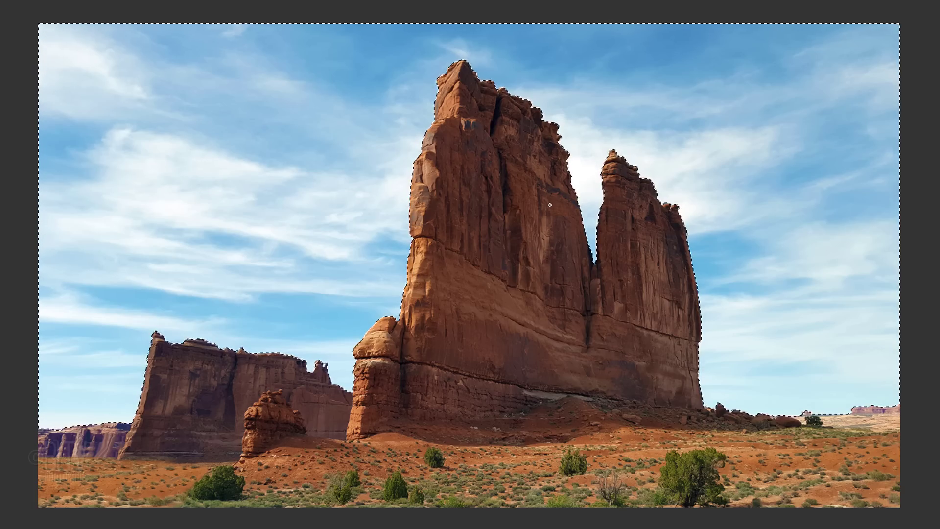
Step: Check the sky selection in Quick Mask mode and turn it into a layer mask on Layer 1
key(q)
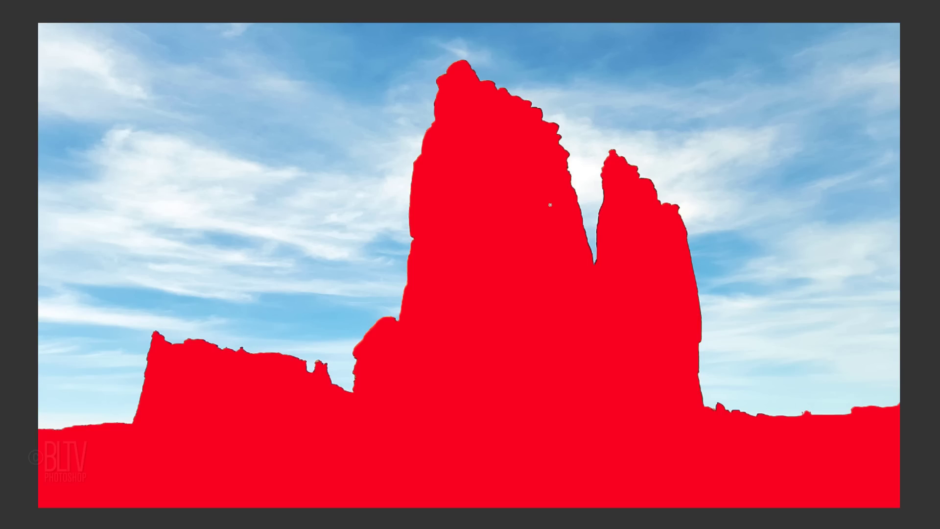
key(q)
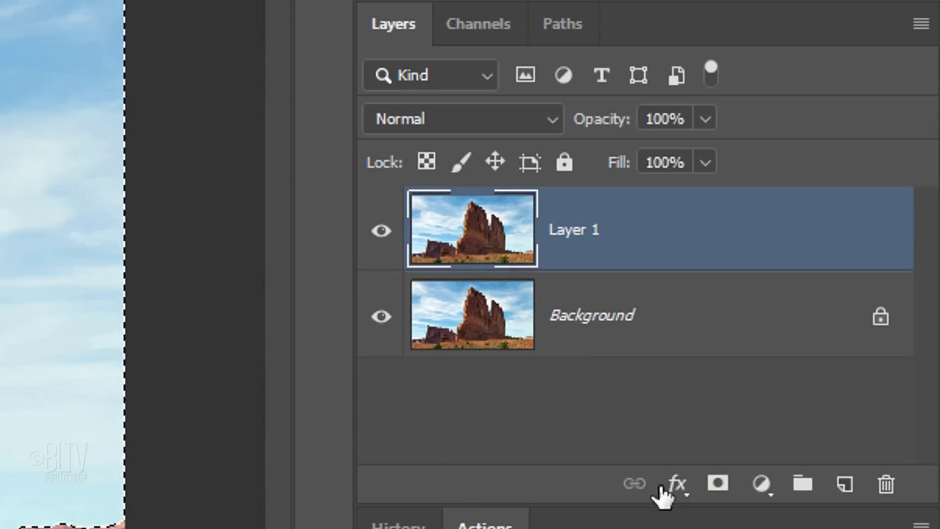
click(717, 494)
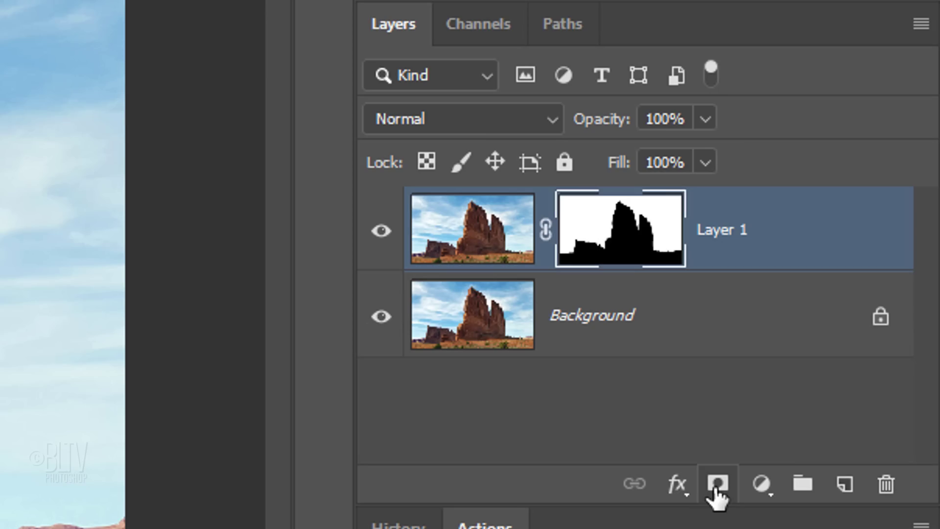
Step: Add a Color Lookup adjustment layer above the masked layer using the Moonlight.3DL 3D LUT
click(762, 485)
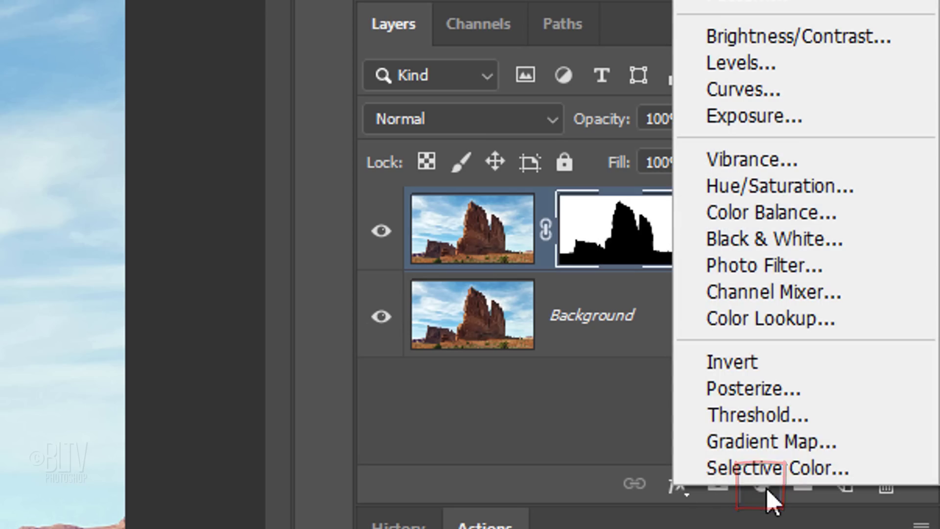
click(748, 320)
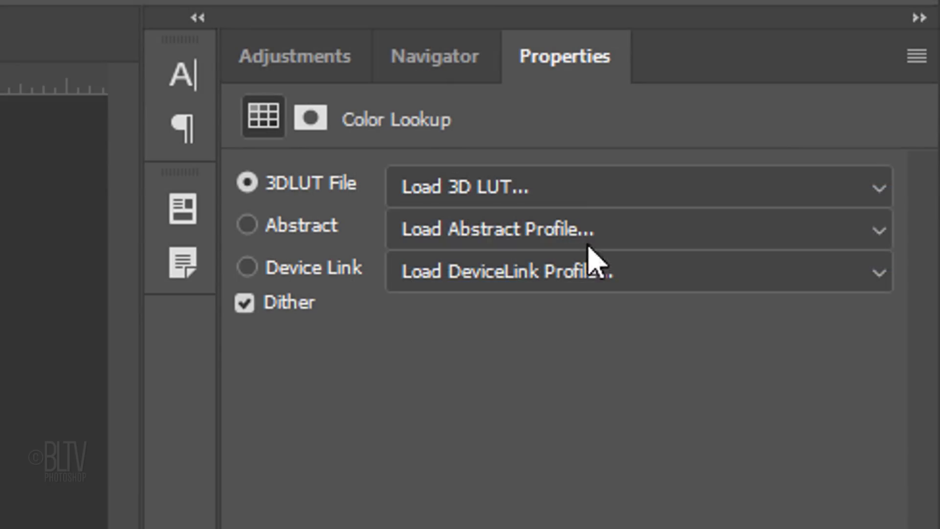
click(572, 189)
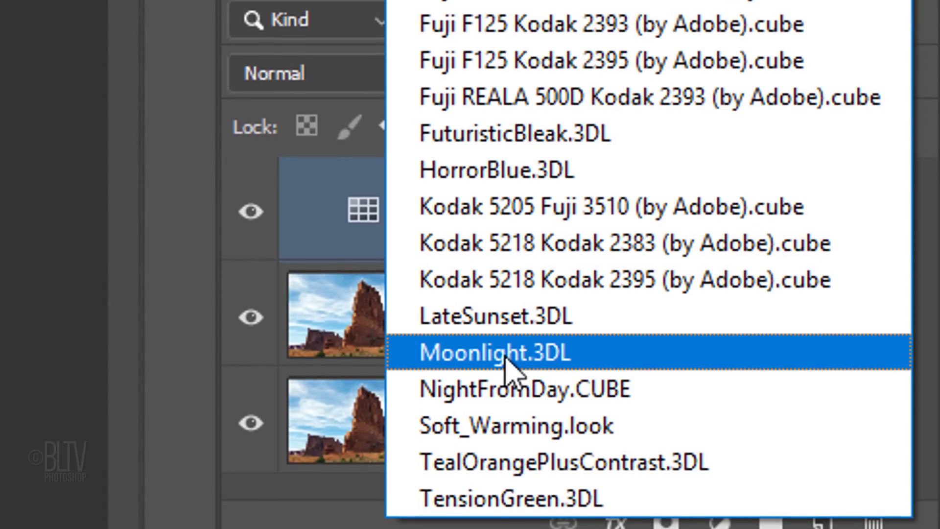
click(504, 365)
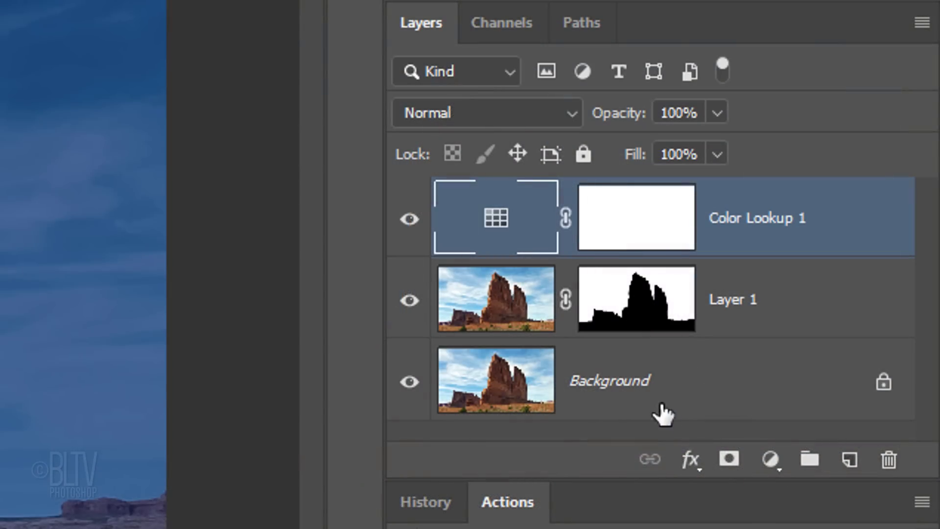
Step: Create a new layer above the Color Lookup adjustment and fill it with black
click(592, 479)
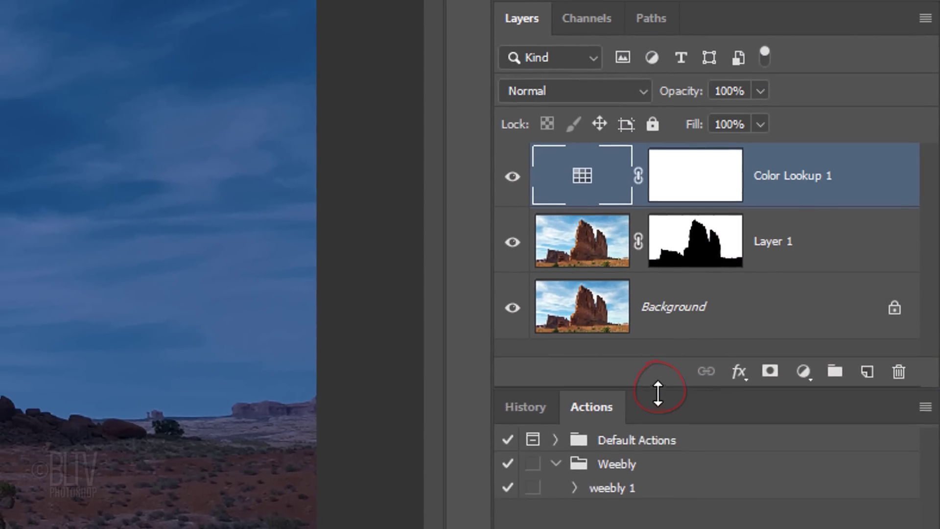
drag(590, 485, 577, 528)
drag(646, 446, 644, 483)
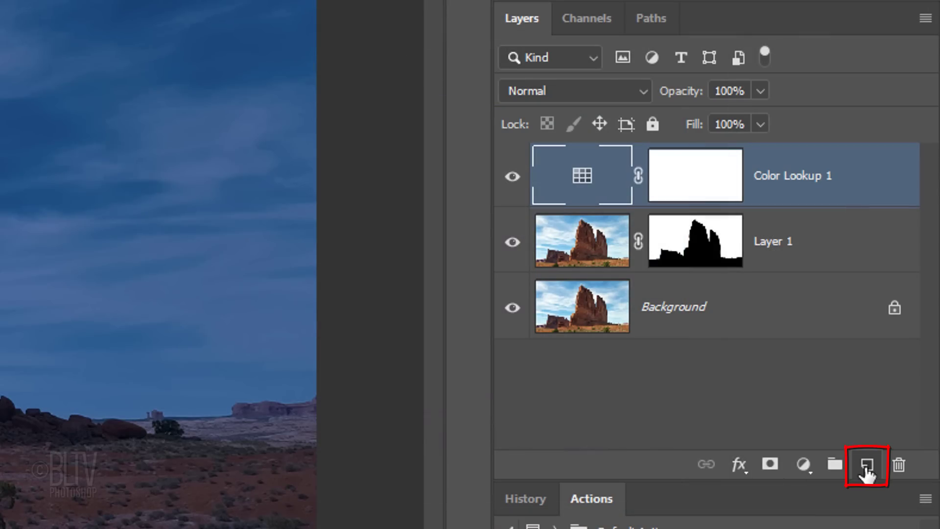
click(865, 468)
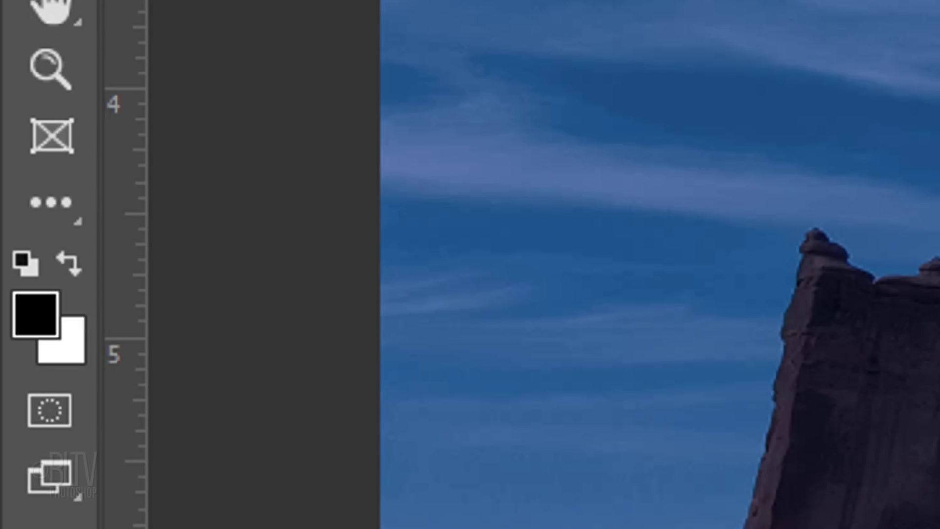
key(d)
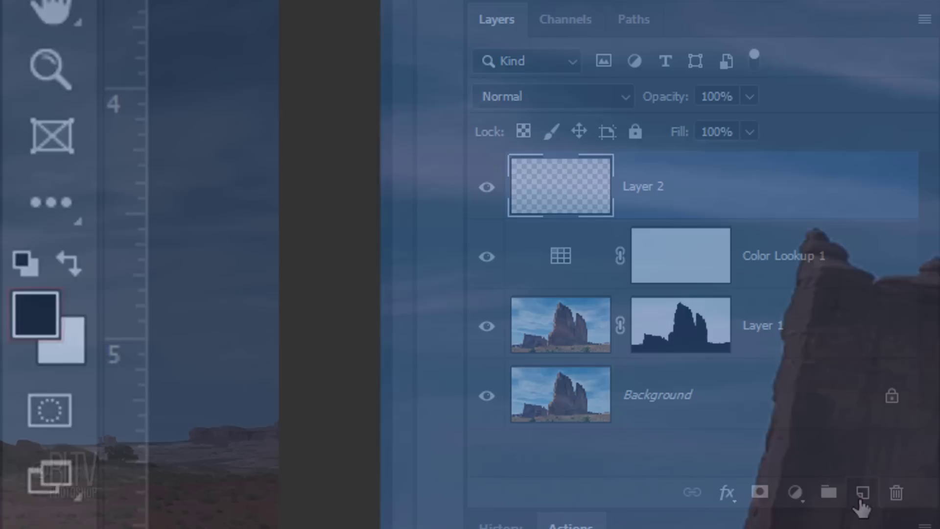
key(alt+Delete)
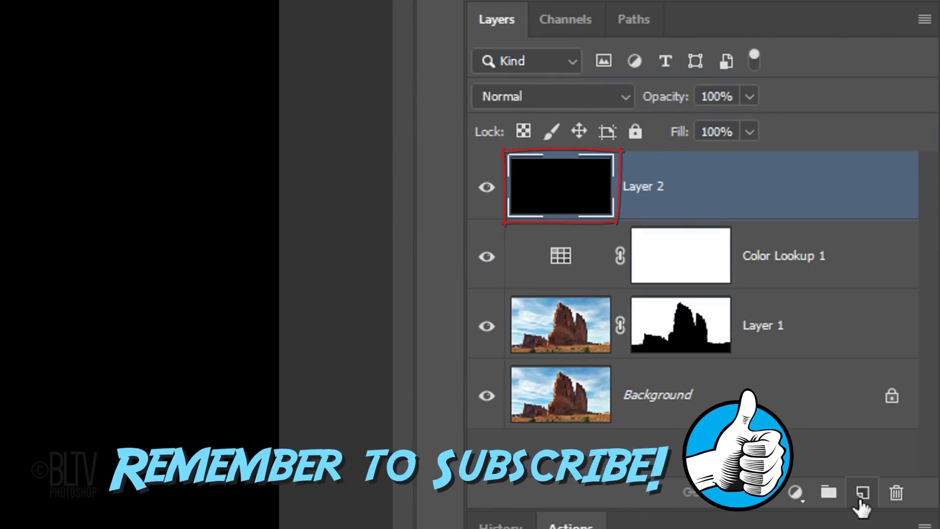
Step: Give the black layer a Gradient Overlay style and set the gradient's starting color stop to FFBD0B
double_click(769, 192)
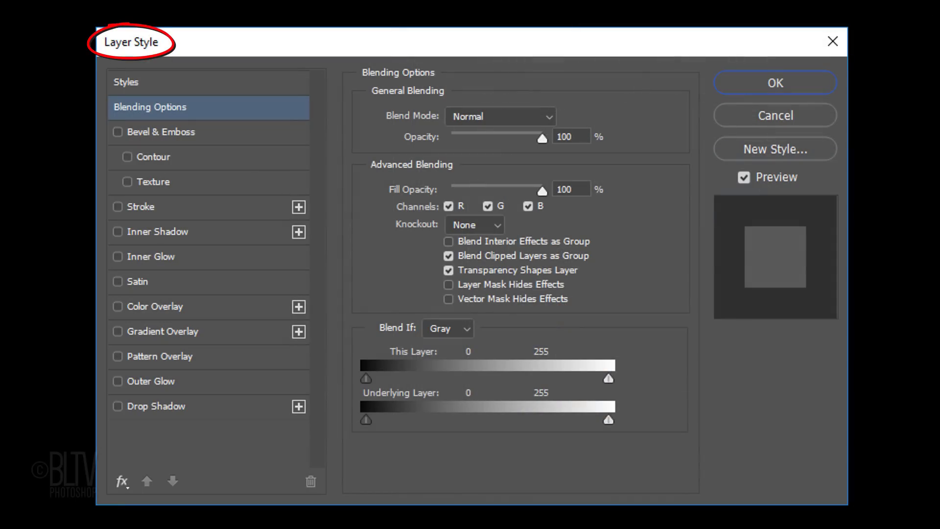
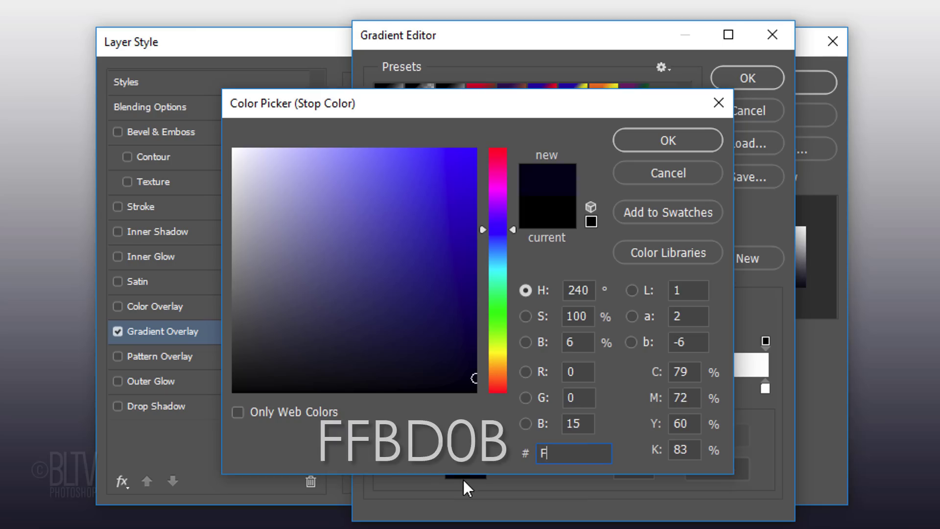
text(B)
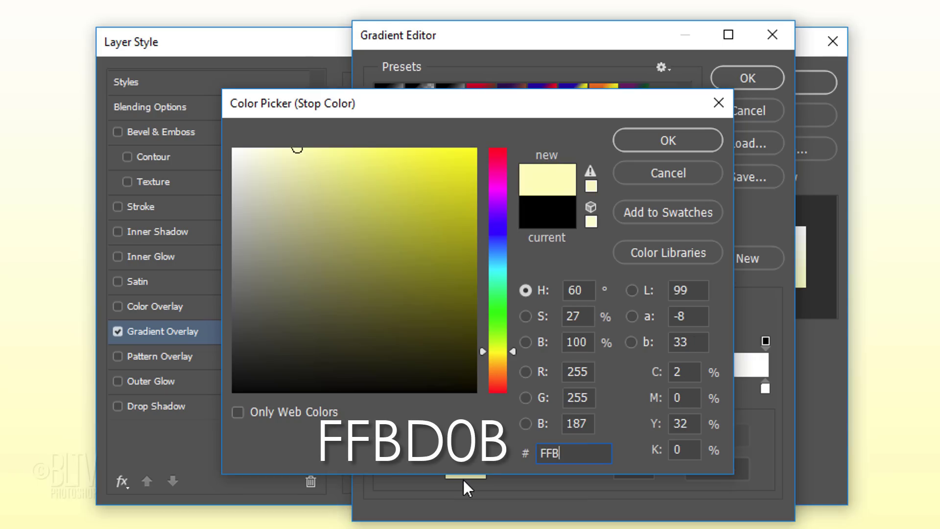
text(D0B)
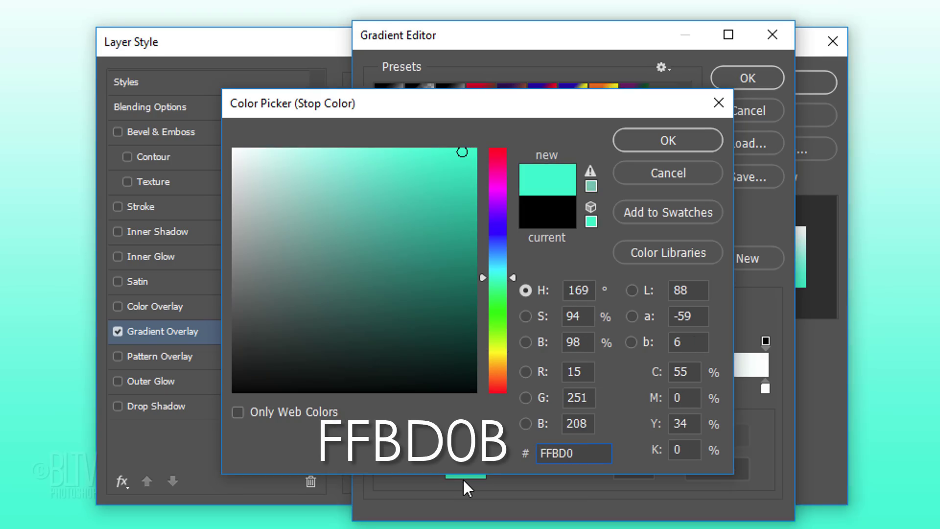
click(665, 142)
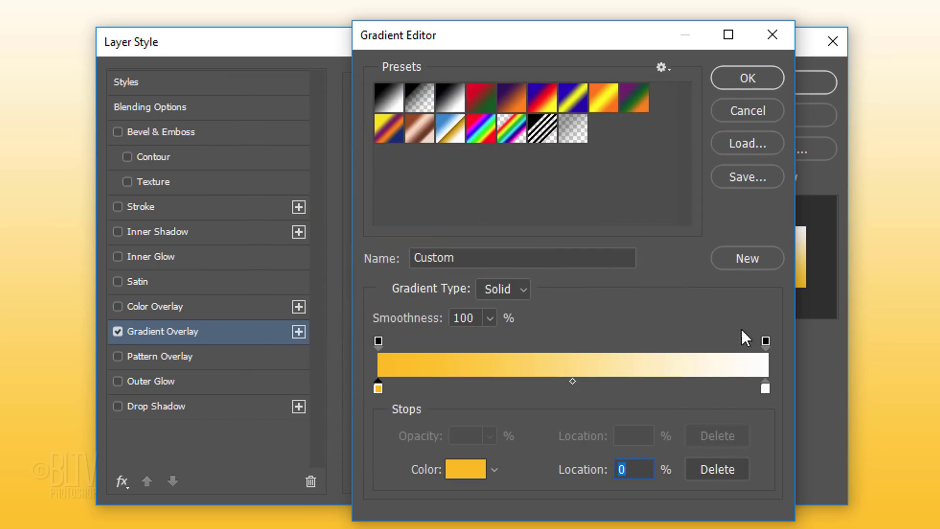
Step: Set the gradient's end color stop, at location 100%, to 000823
click(765, 388)
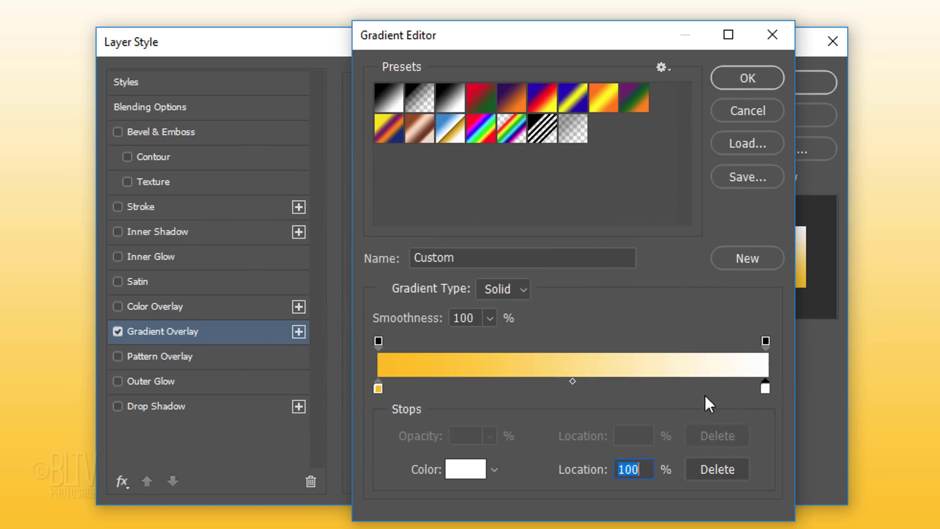
click(466, 471)
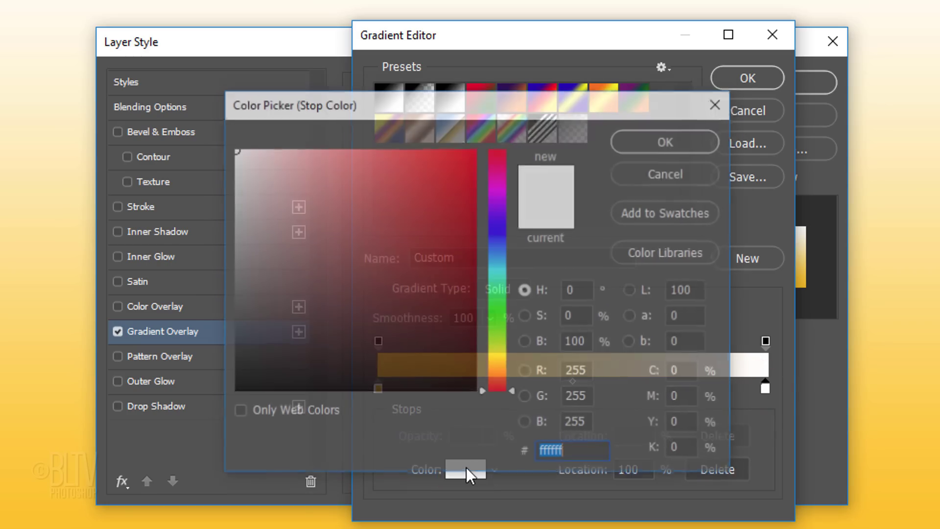
text(000)
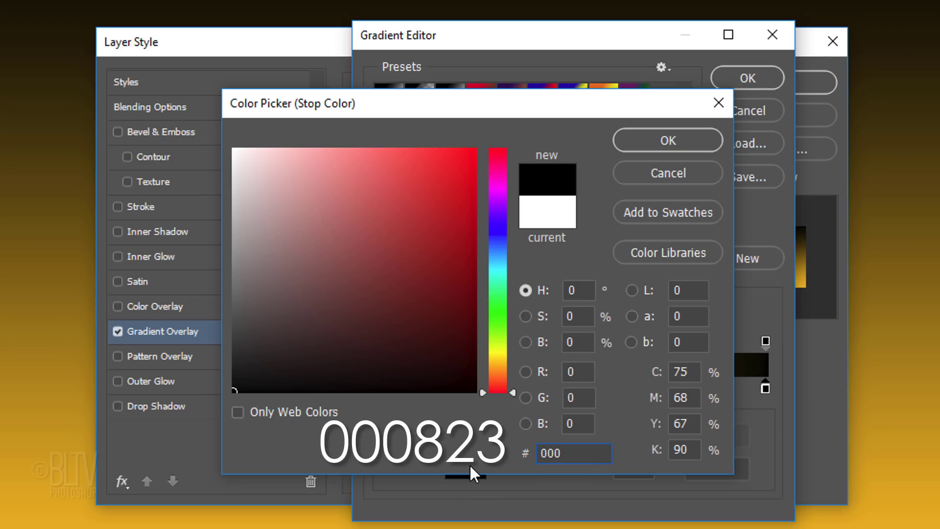
text(823)
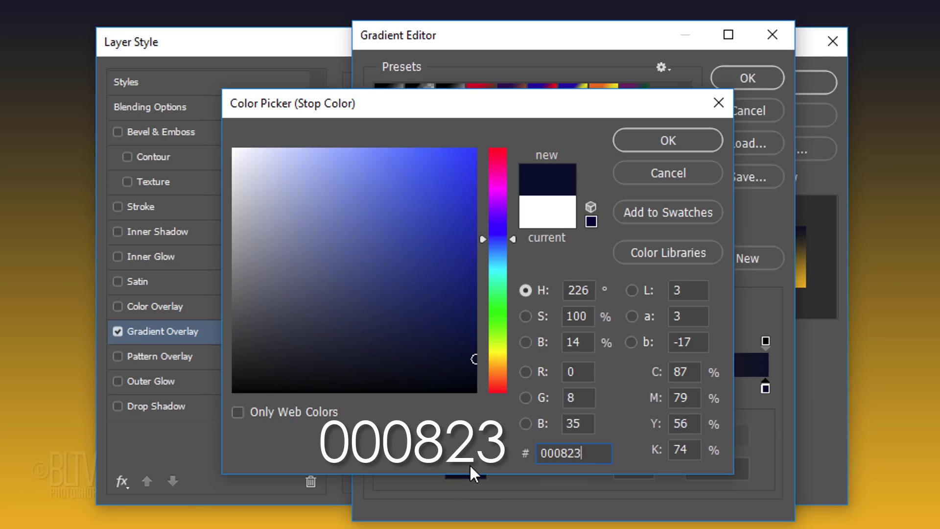
click(659, 141)
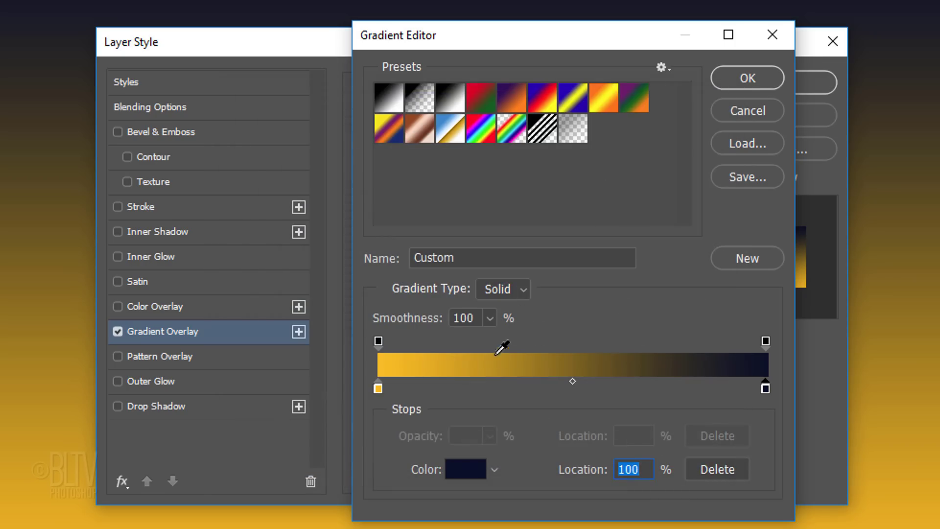
Step: Add a gradient color stop at location 25% with the color 00249A, and apply the gradient overlay
click(485, 388)
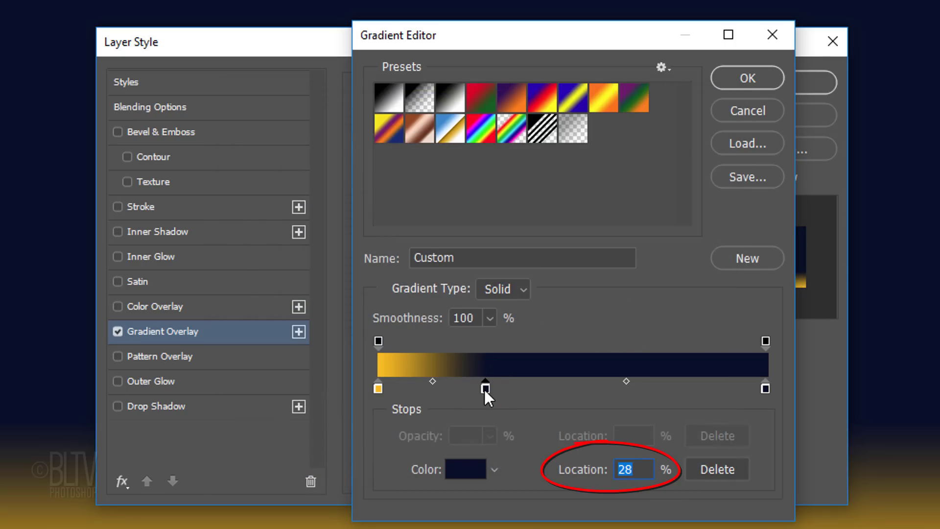
text(25)
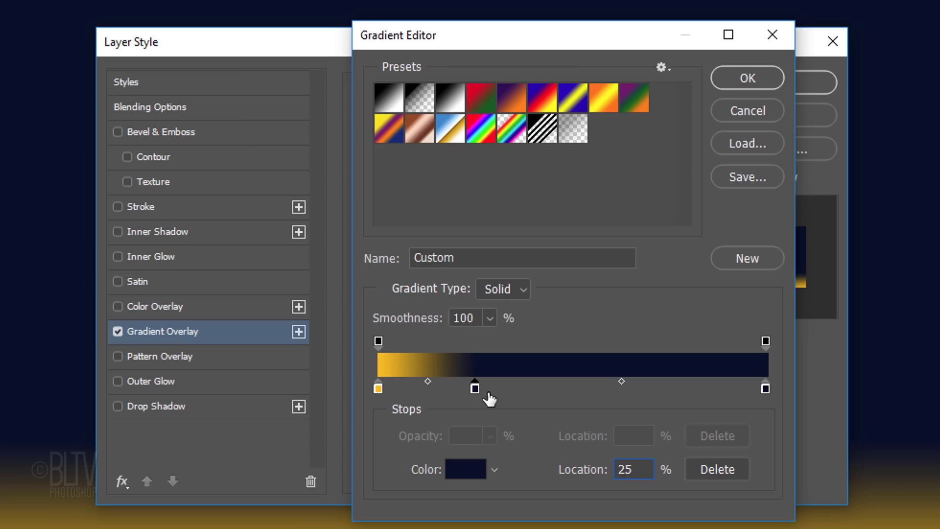
click(469, 467)
click(469, 467)
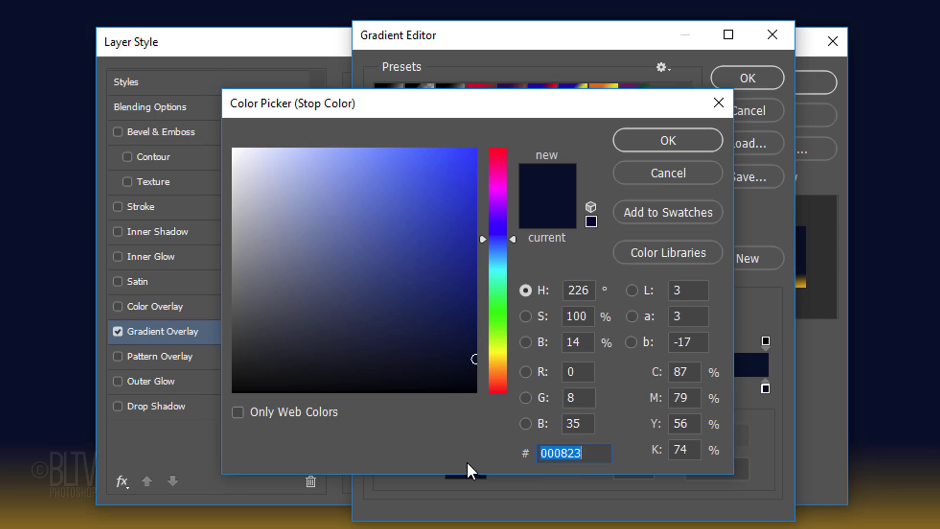
text(00249A)
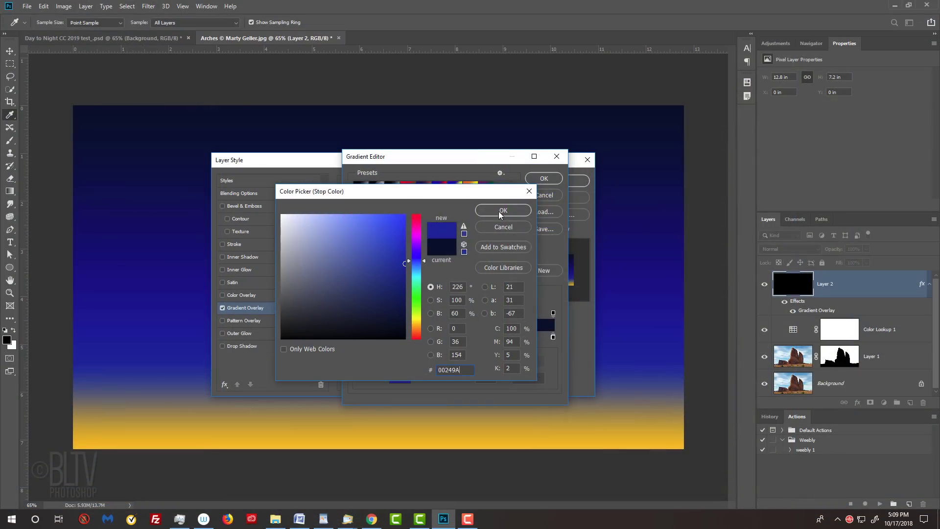
click(497, 214)
click(541, 174)
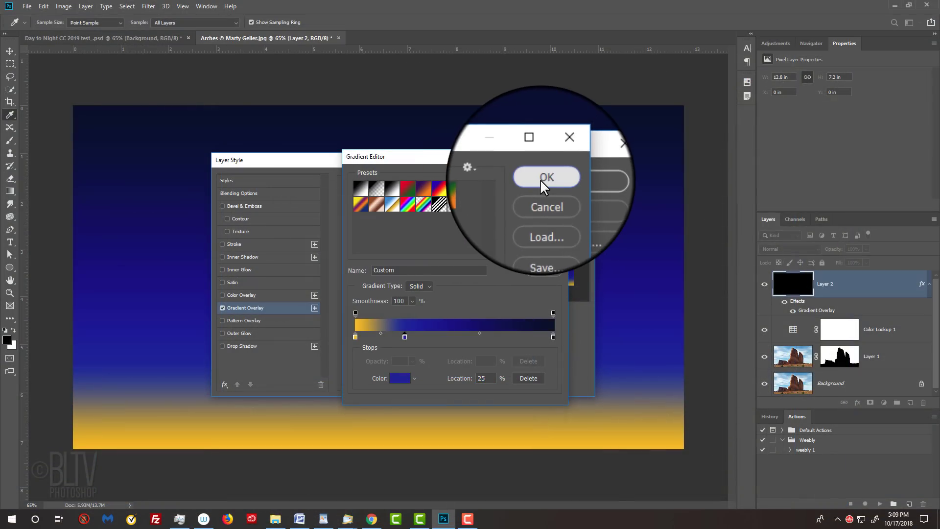
click(558, 181)
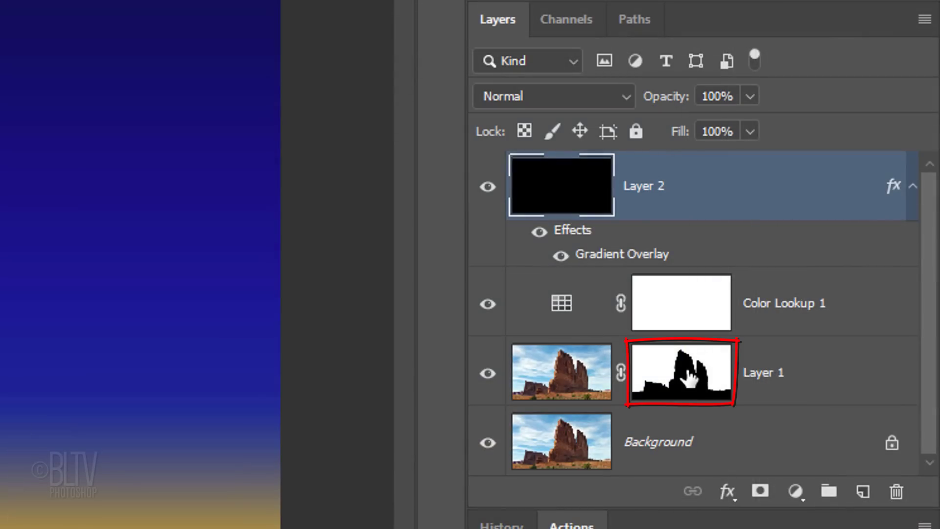
Step: Copy Layer 1's sky mask onto the gradient layer, rename that layer "Gradient sky" and collapse its effects
key(alt)
drag(690, 377, 695, 189)
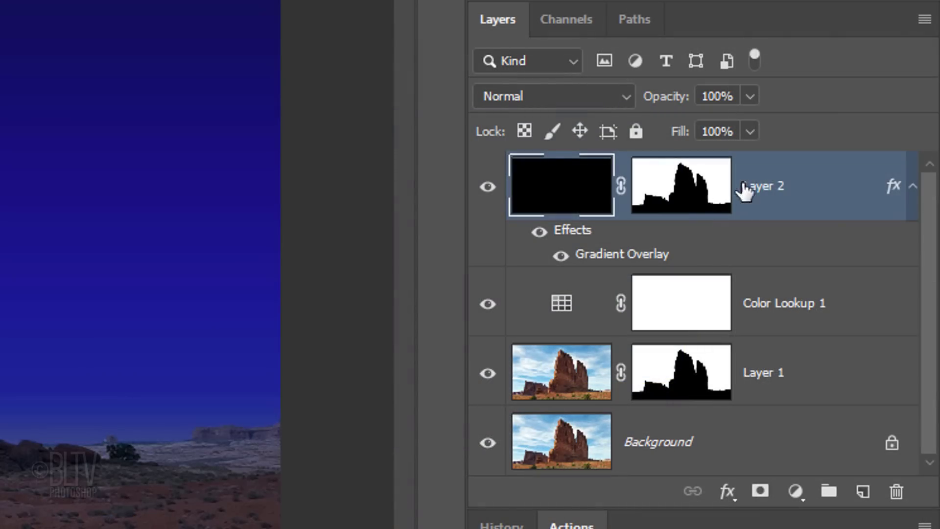
double_click(871, 283)
text(Gradient sky)
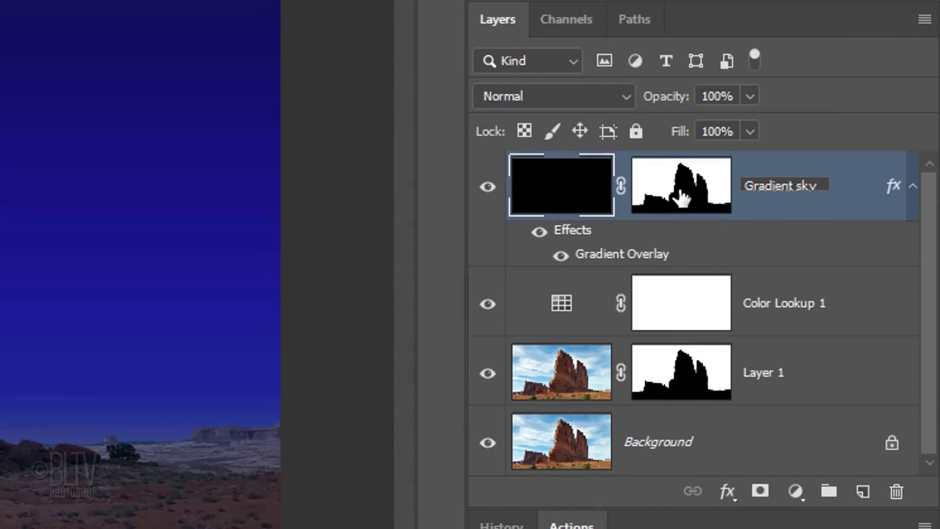
key(Return)
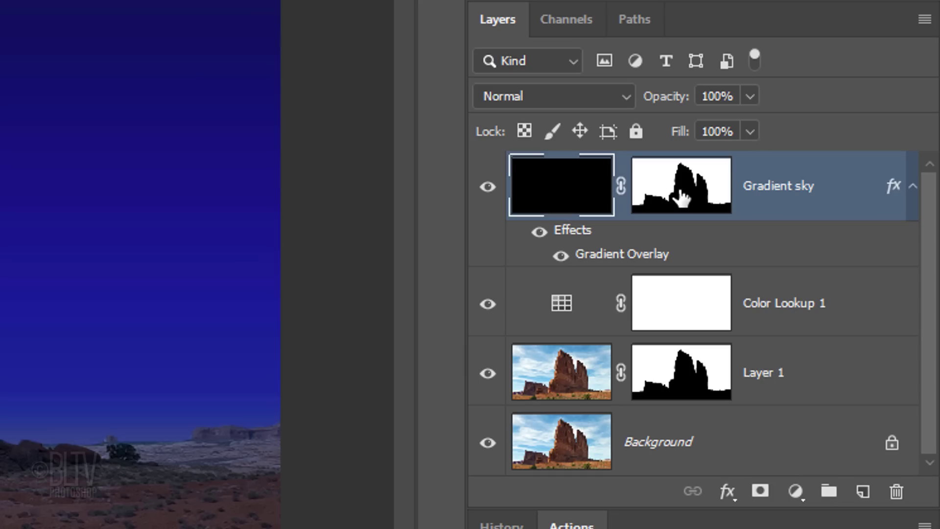
click(914, 189)
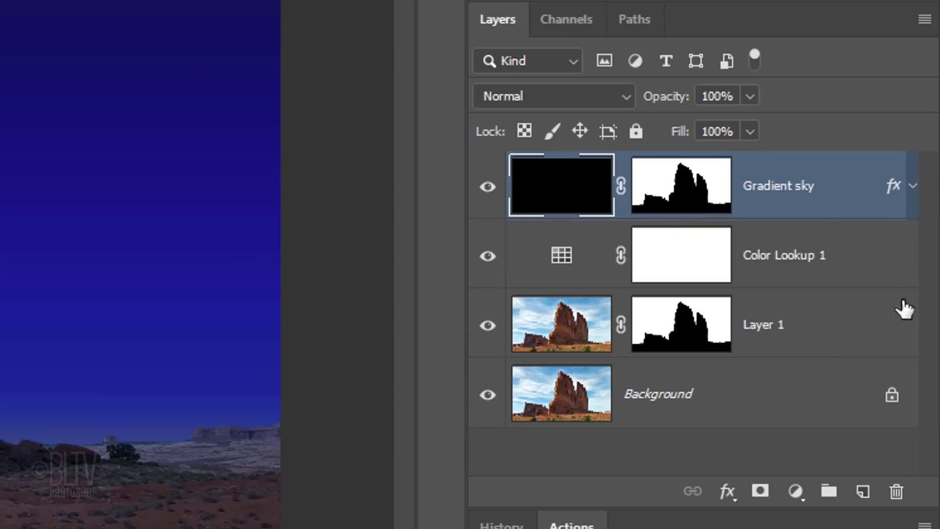
Step: Add a black-filled layer named "Stars" above Gradient sky and convert it to a smart object
click(862, 493)
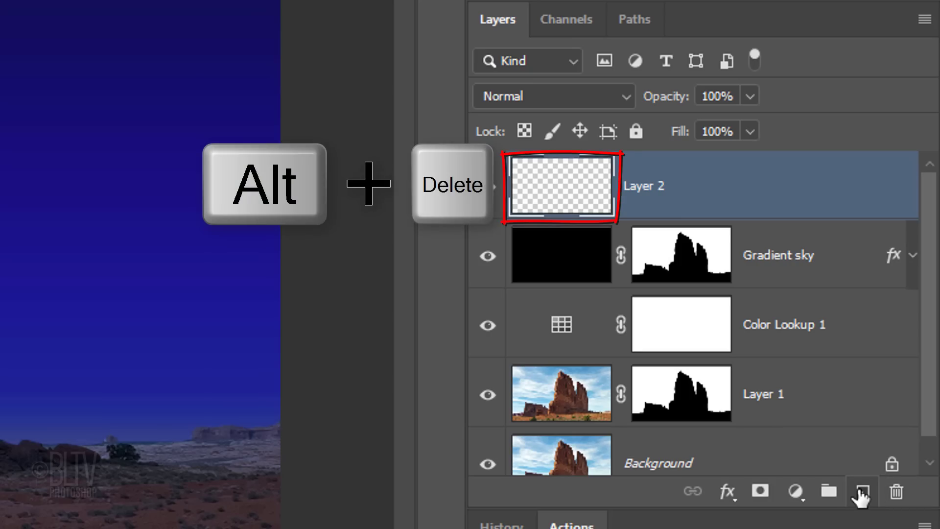
key(alt+Delete)
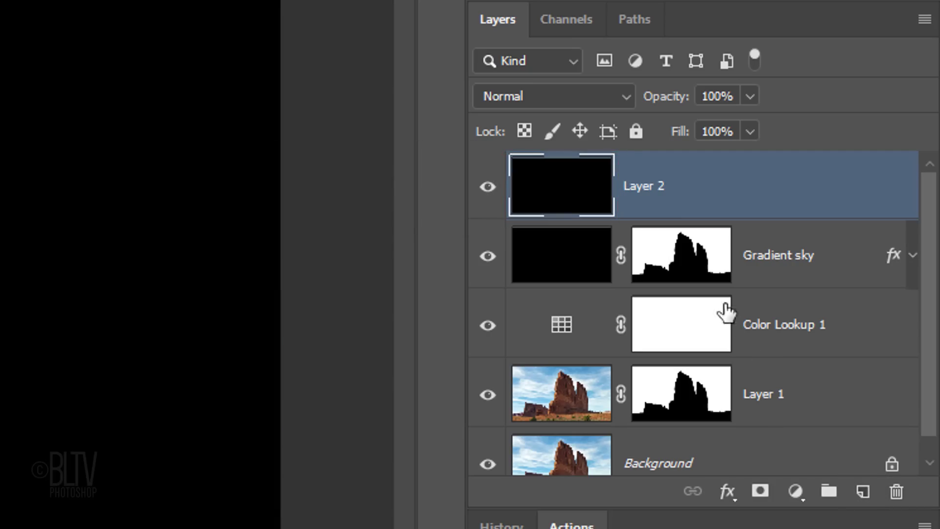
double_click(656, 192)
text(Stars)
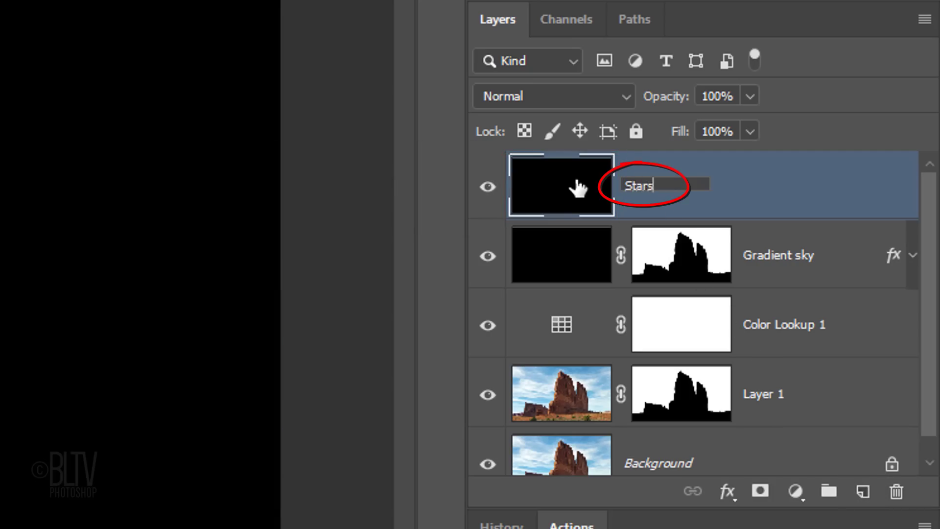
key(Return)
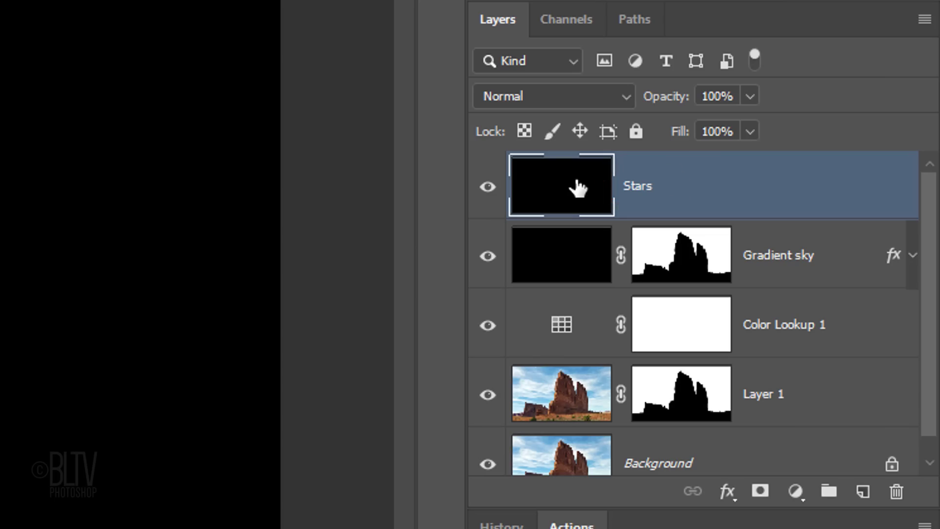
click(925, 21)
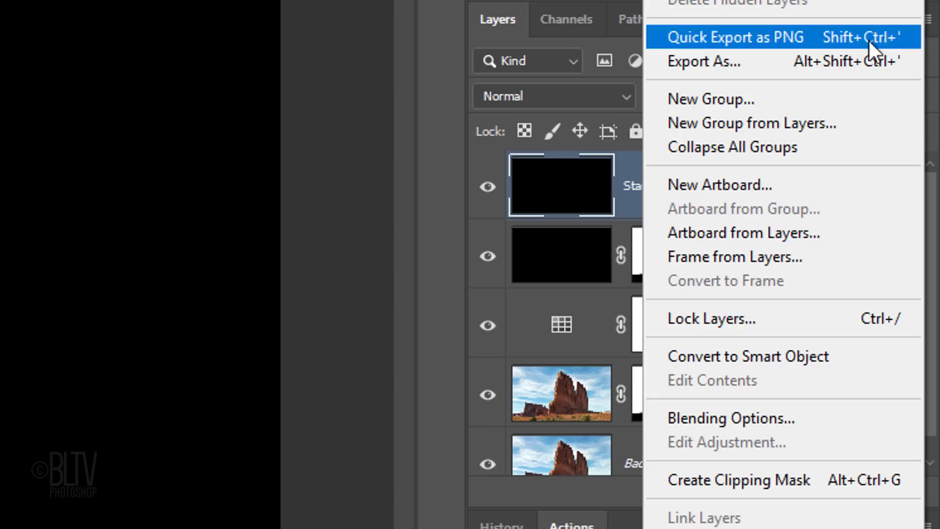
click(753, 356)
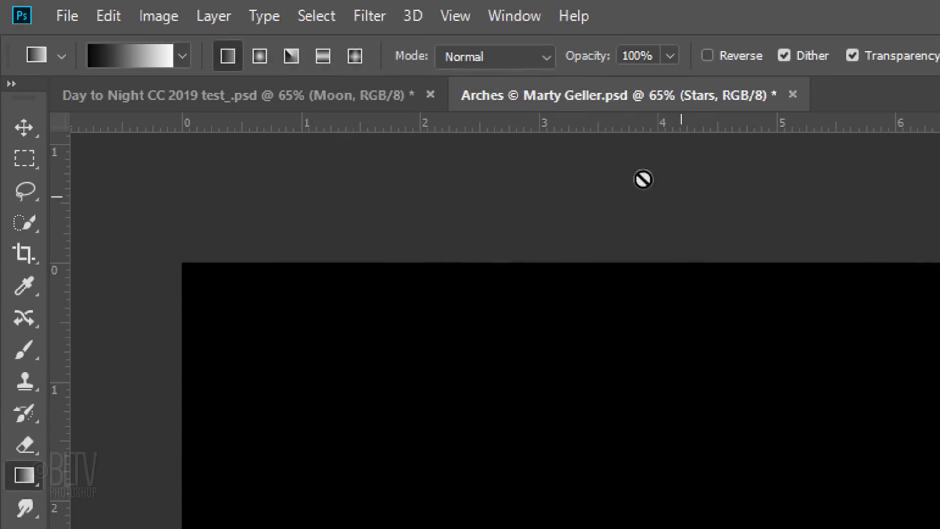
Step: Apply the Add Noise filter to the Stars layer with an amount of 100%, Gaussian distribution and Monochromatic enabled
click(381, 19)
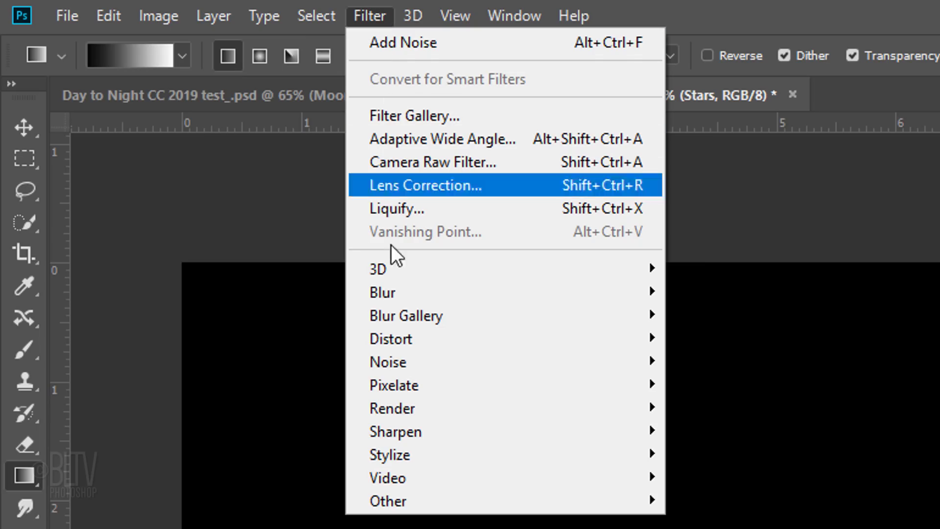
mouse_move(377, 365)
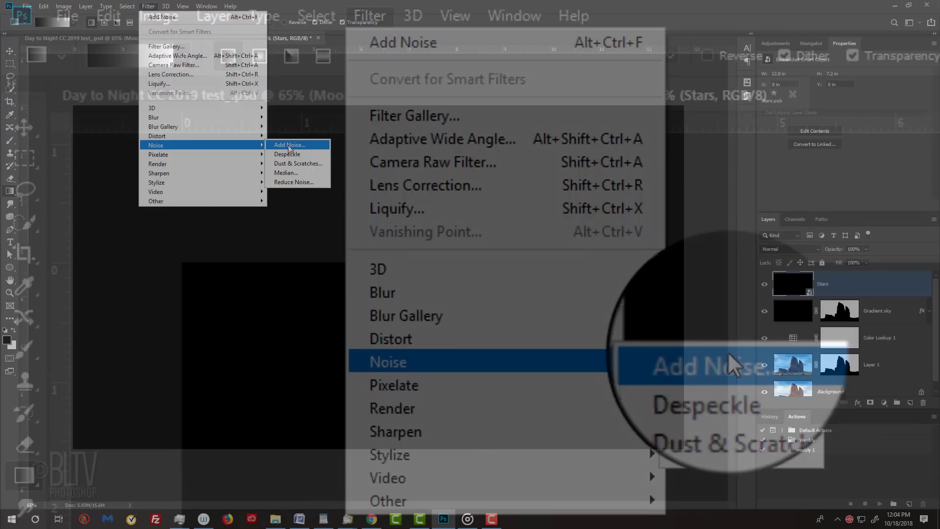
click(728, 351)
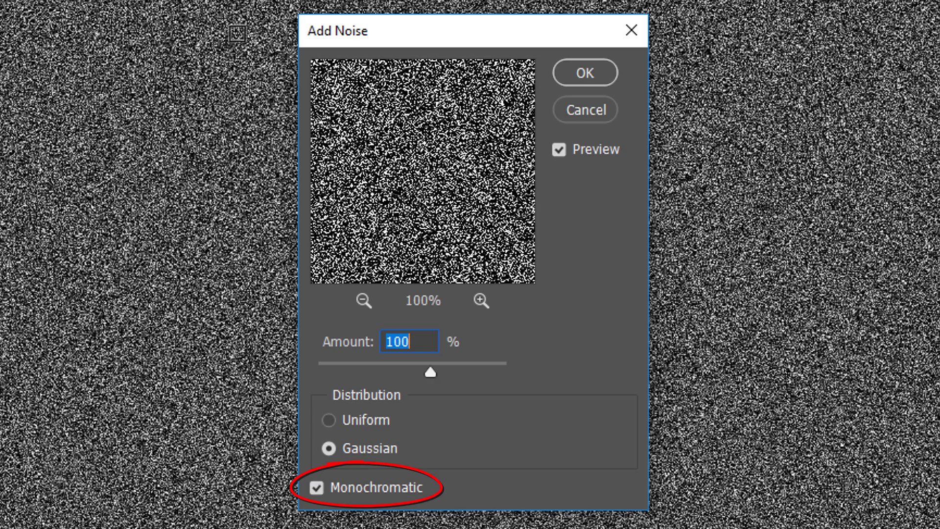
click(583, 73)
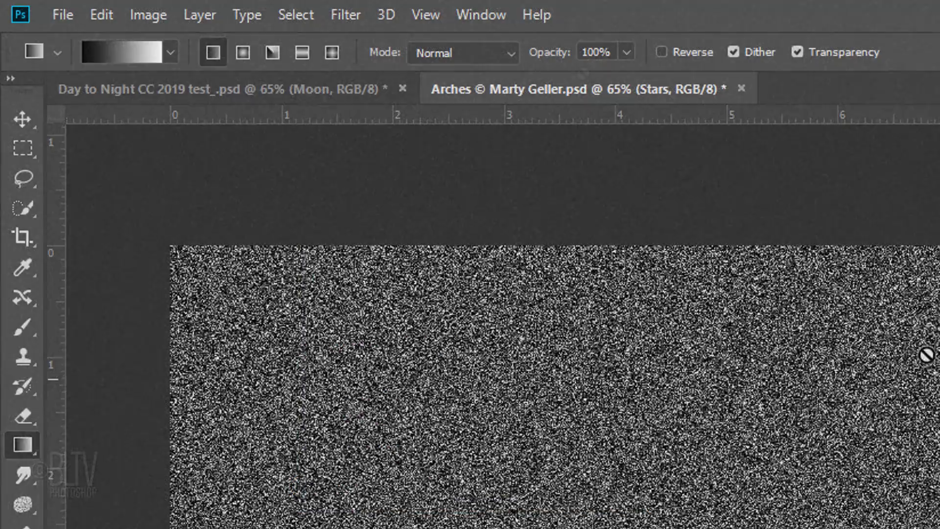
Step: Apply a Gaussian Blur with a 0.3-pixel radius to the noise on the Stars layer
click(346, 15)
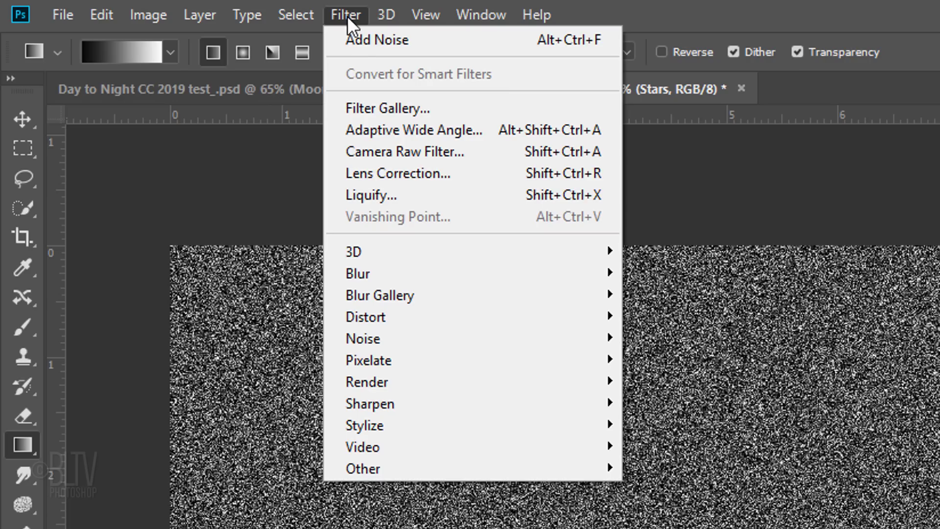
mouse_move(356, 269)
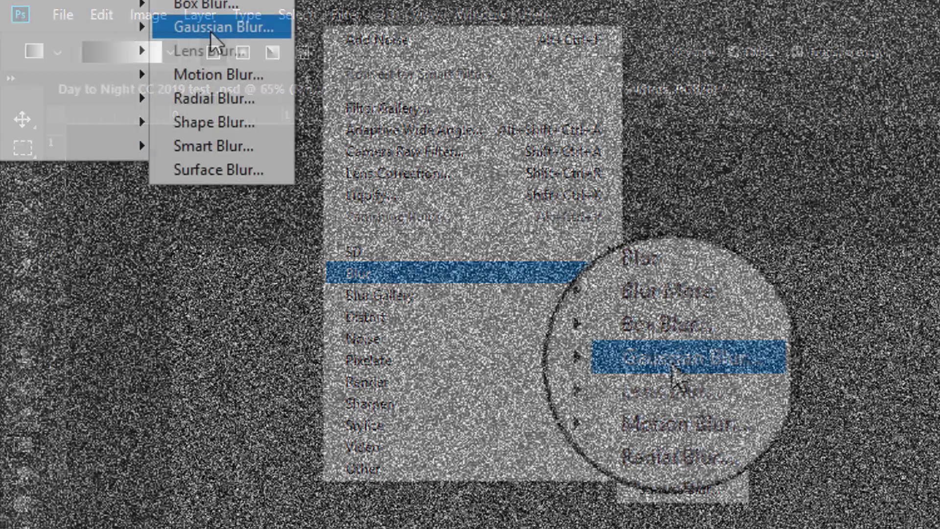
click(667, 363)
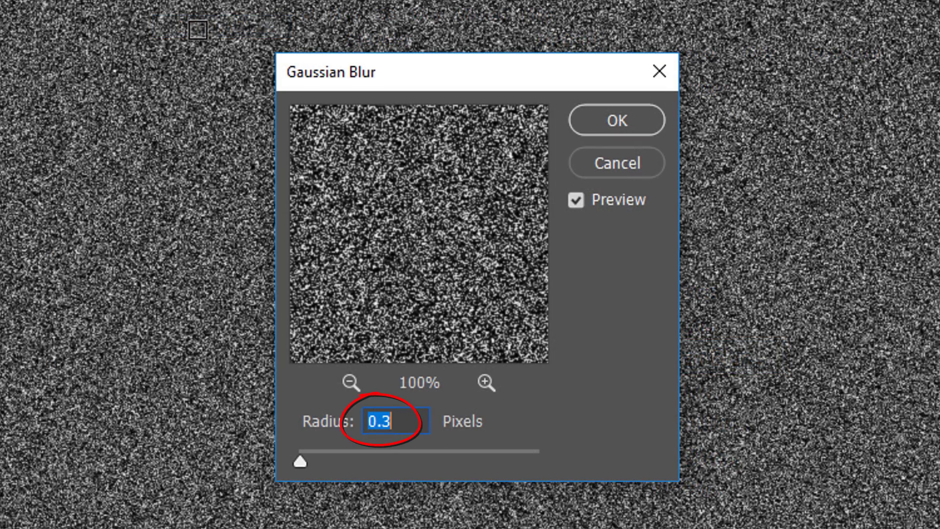
click(612, 130)
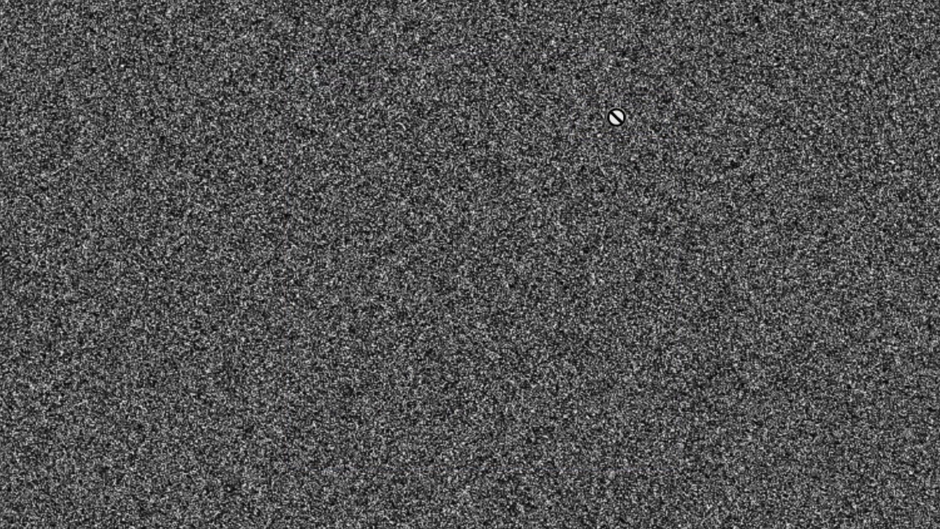
Step: Apply Levels to the Stars layer with shadow input 120 and midtone input 0.20, and collapse its smart filters
key(ctrl+l)
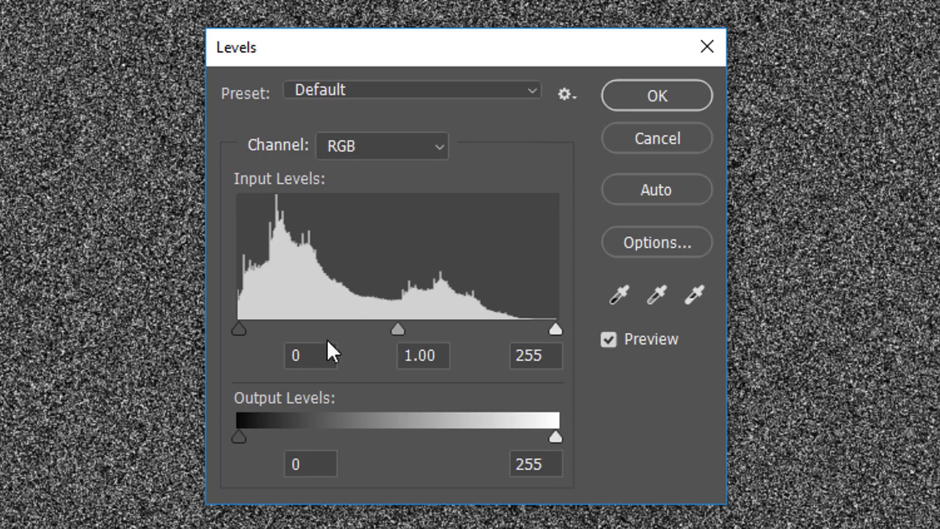
click(319, 356)
key(BackSpace)
text(120)
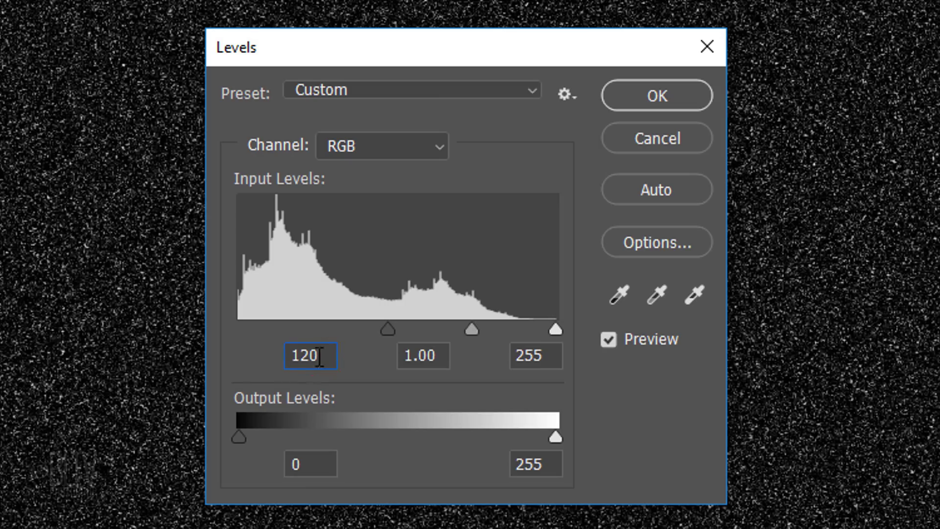
click(442, 356)
key(BackSpace)
key(BackSpace)
key(BackSpace)
key(BackSpace)
text(0.20)
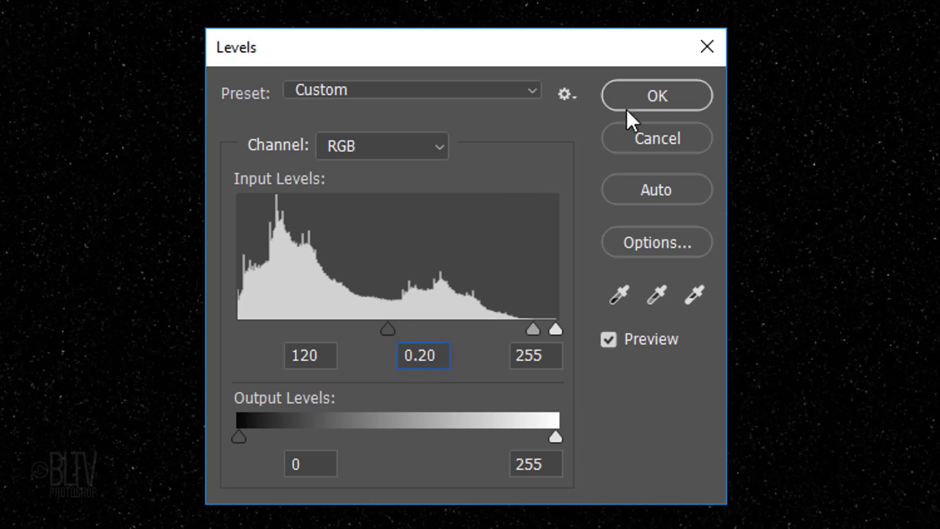
click(656, 95)
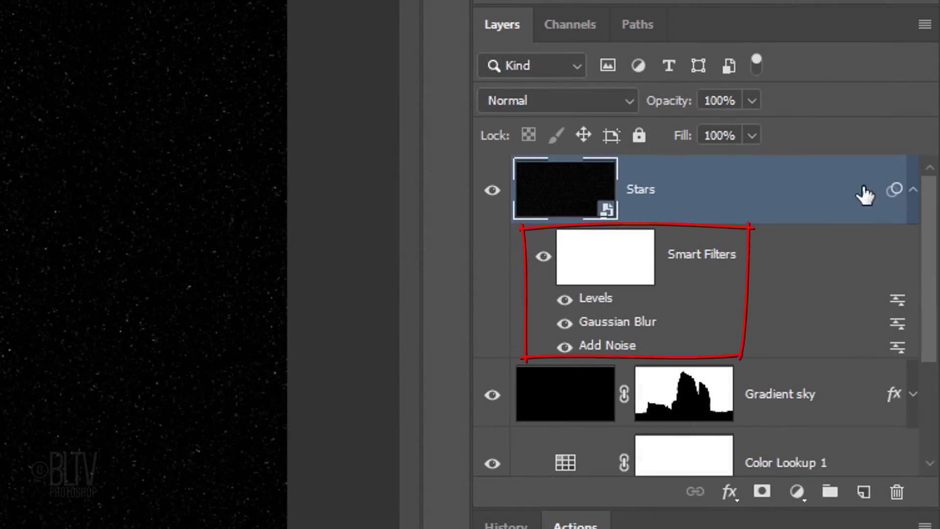
click(911, 190)
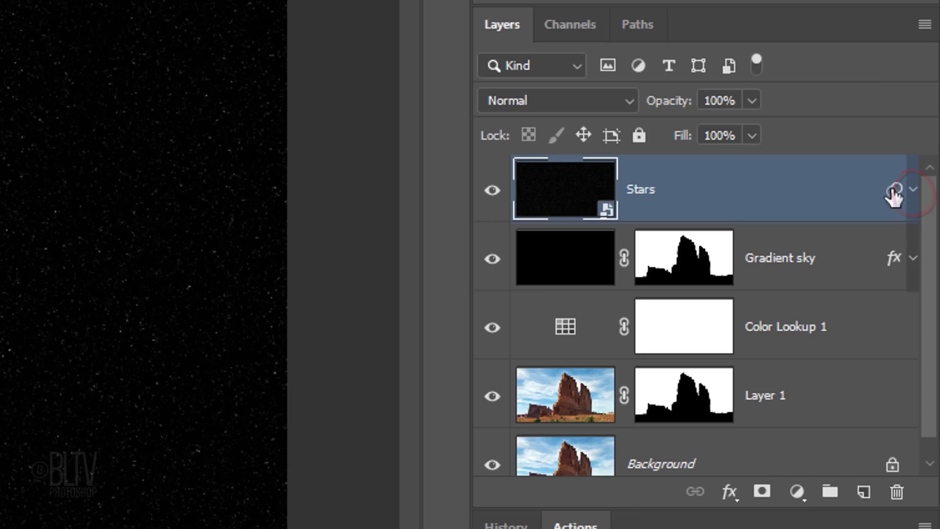
Step: Set the Stars layer's blend mode to Screen and copy the Gradient sky layer mask onto it
click(537, 103)
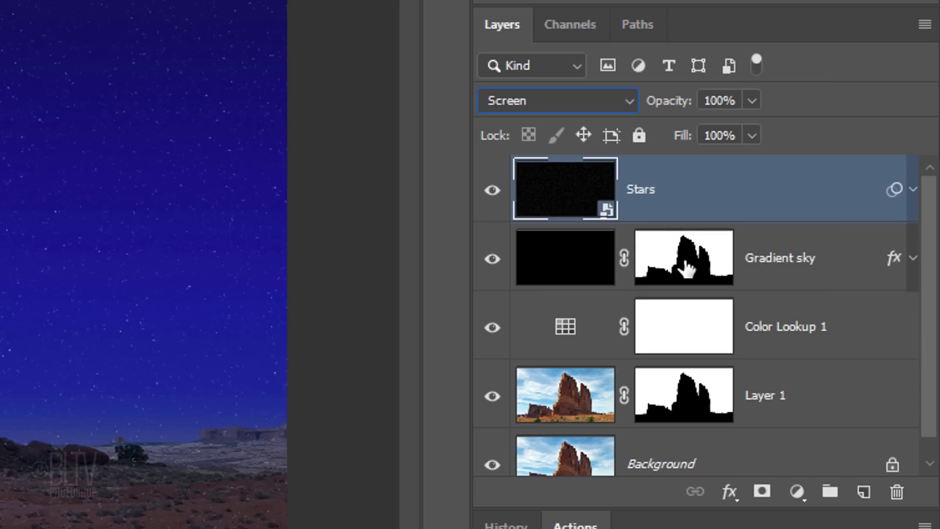
key(alt)
drag(687, 269, 688, 190)
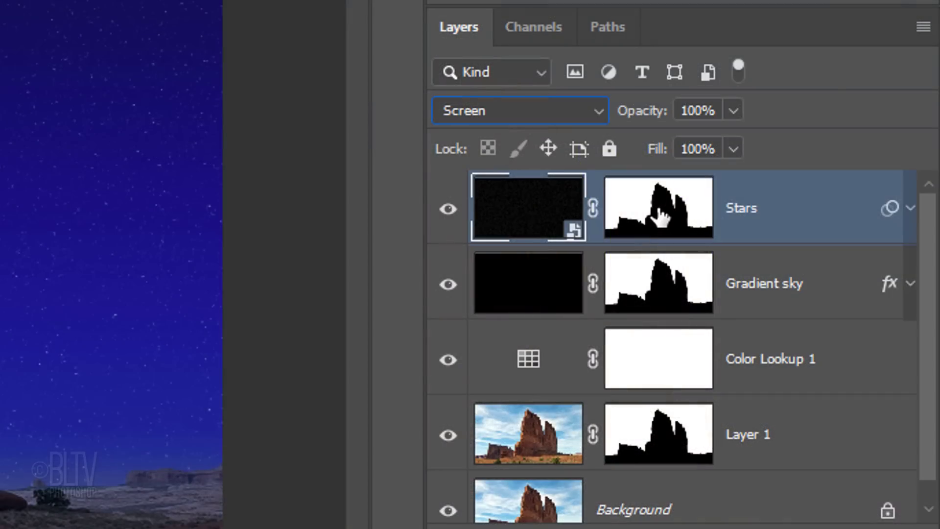
Step: Target the Stars layer's mask and set up a soft Brush with a size of 700 px and 50% opacity
click(661, 216)
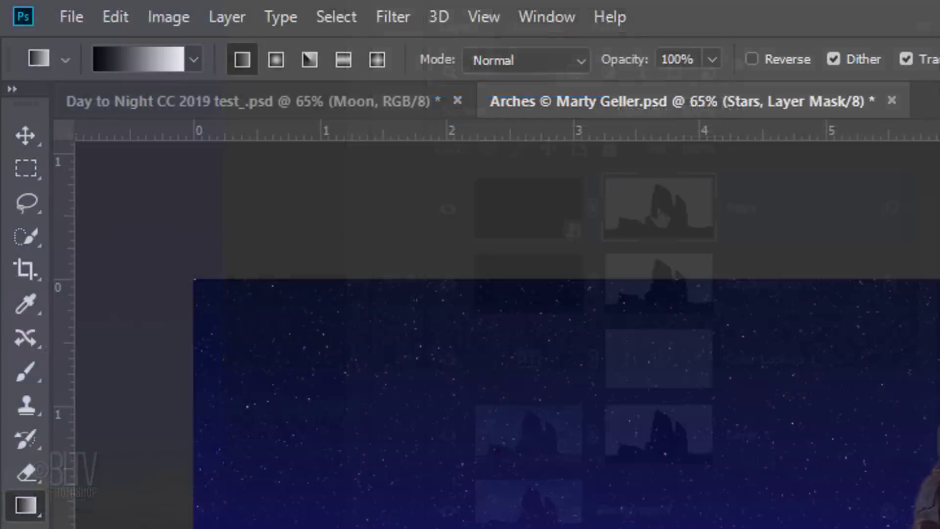
click(29, 372)
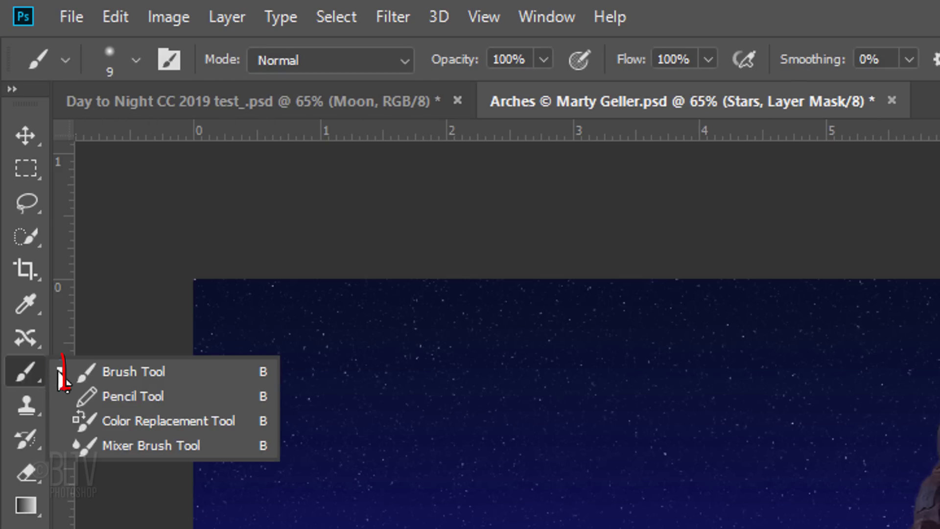
click(143, 367)
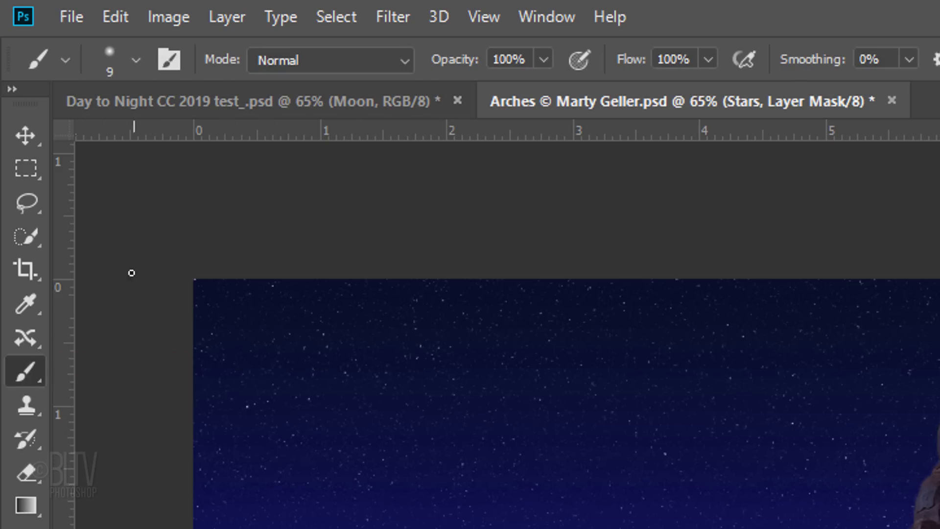
click(135, 60)
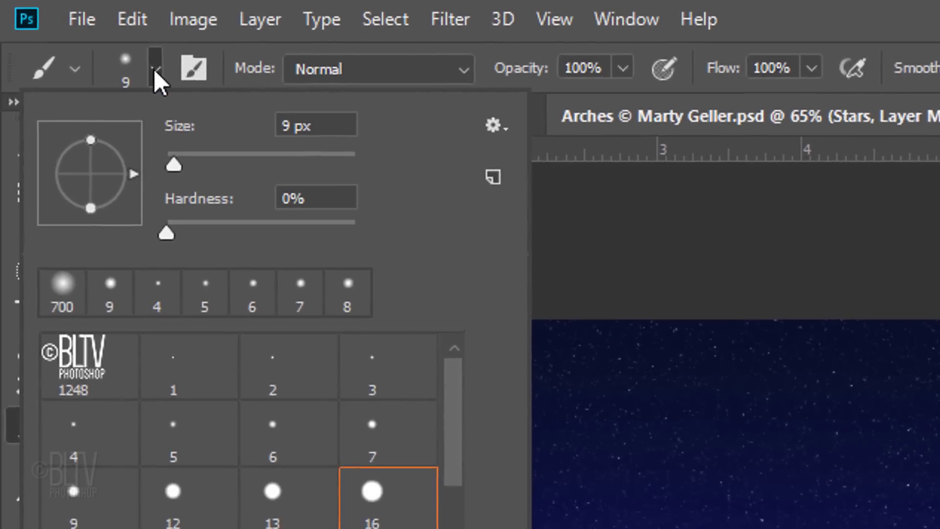
click(345, 139)
double_click(346, 140)
text(700)
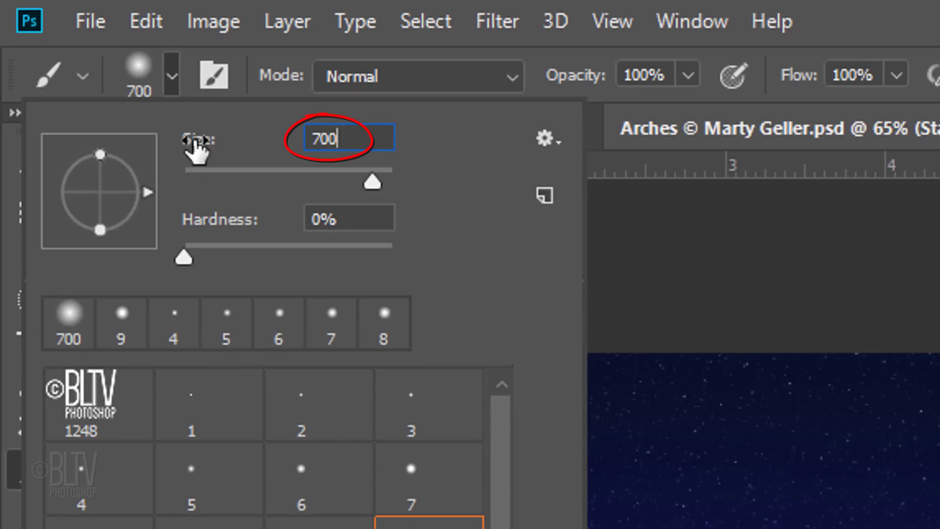
key(Return)
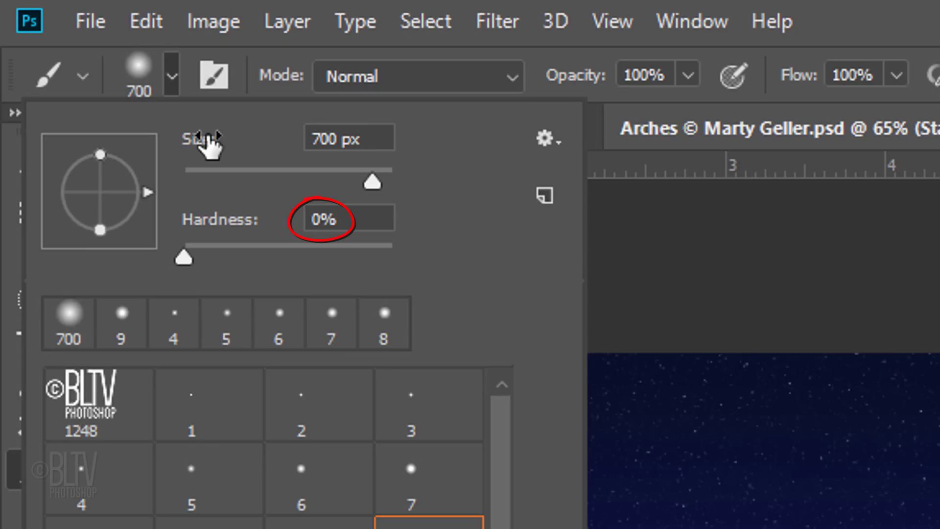
click(662, 76)
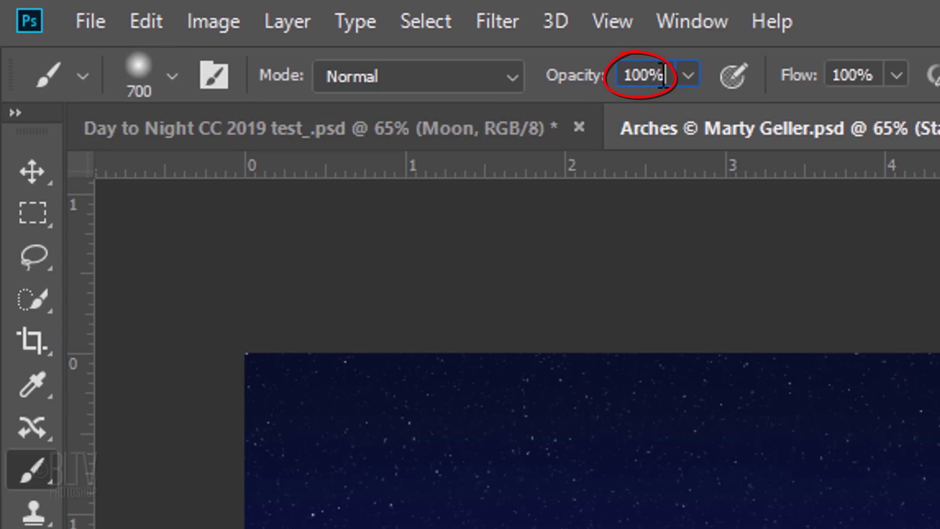
text(50)
key(Return)
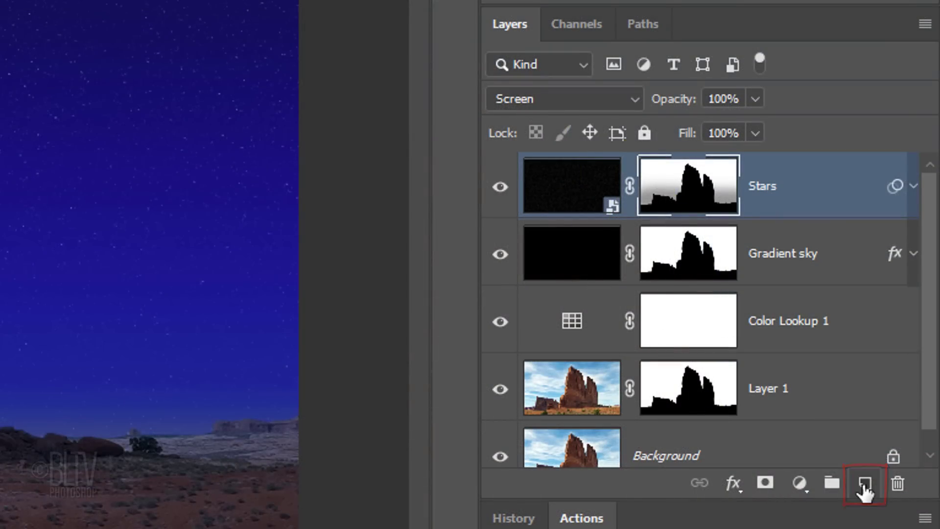
Step: Add a new layer named Nebulas above the Stars layer and fill it with the Clouds render filter
click(864, 485)
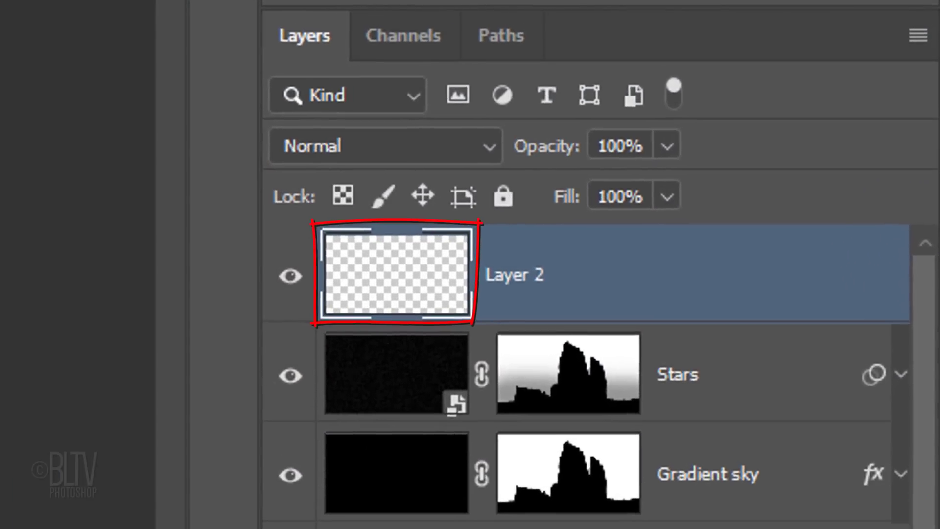
double_click(545, 251)
text(Nebulas)
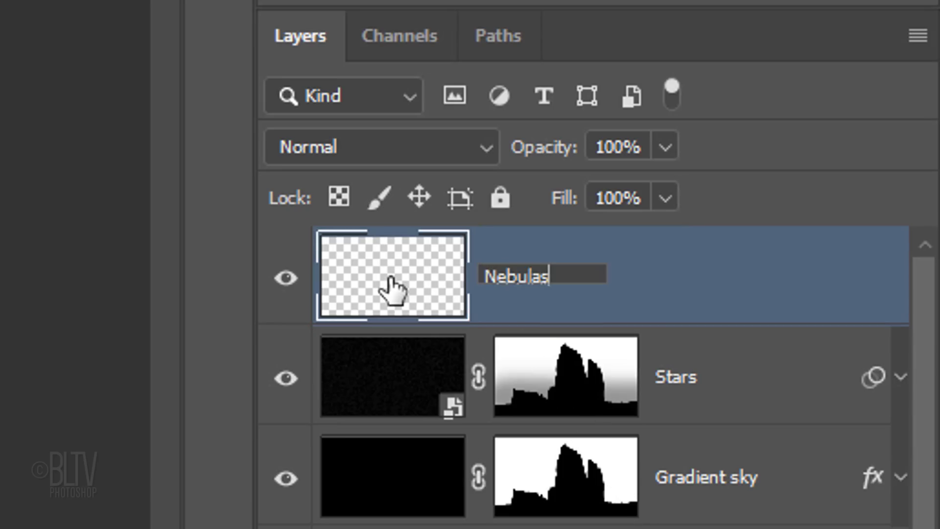
key(Return)
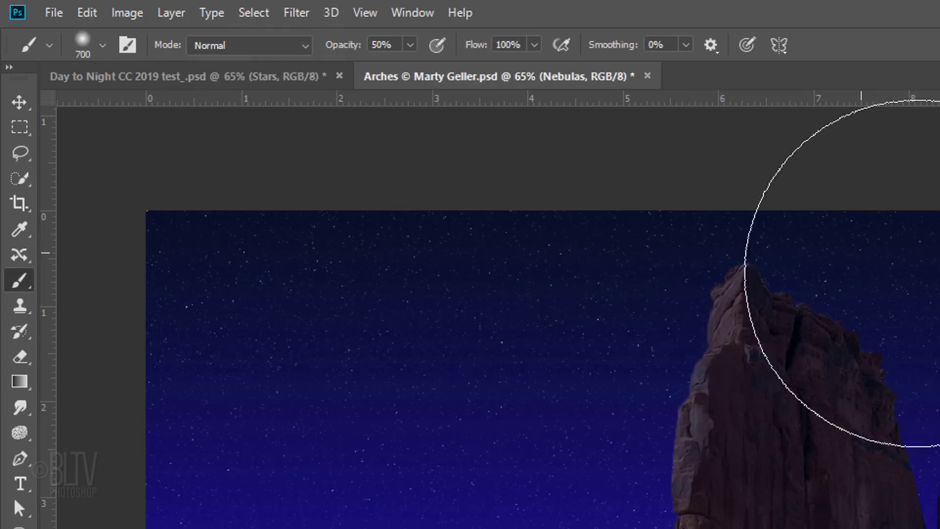
click(297, 13)
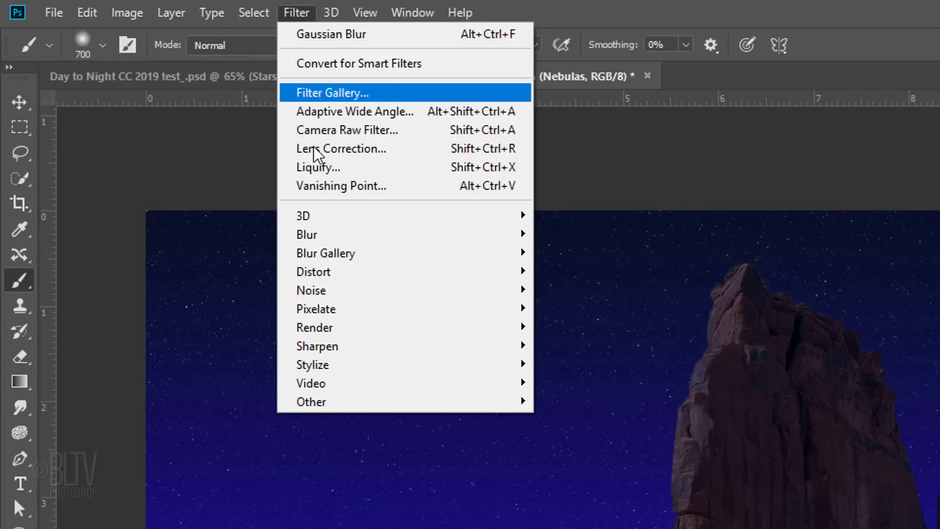
mouse_move(323, 328)
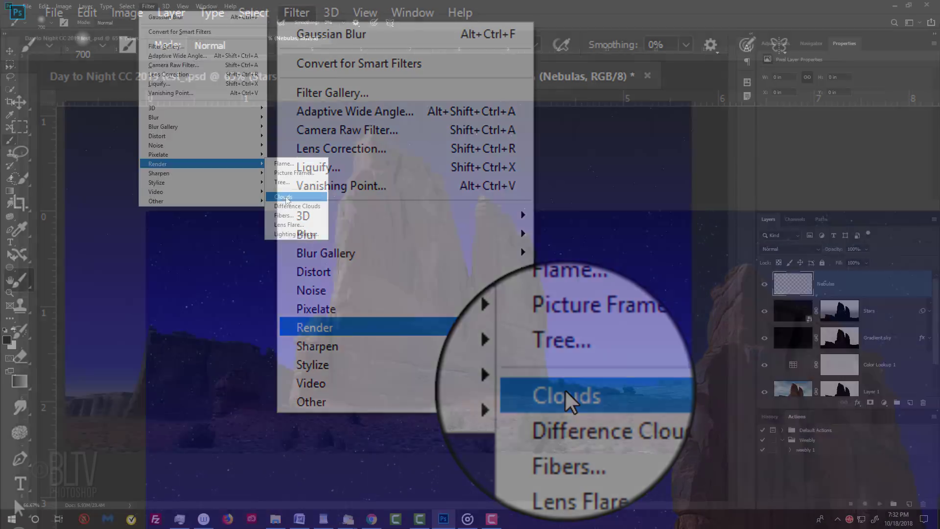
click(565, 394)
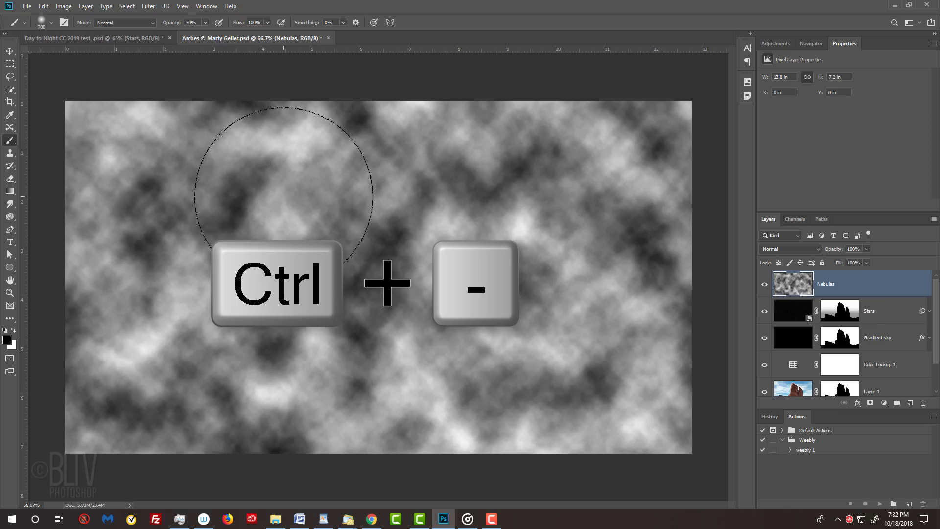
Step: Apply a Perspective transform to the Nebulas clouds, spreading the top corners far beyond the canvas to about 429% width
key(ctrl+minus)
key(ctrl+minus)
key(ctrl+minus)
key(ctrl+minus)
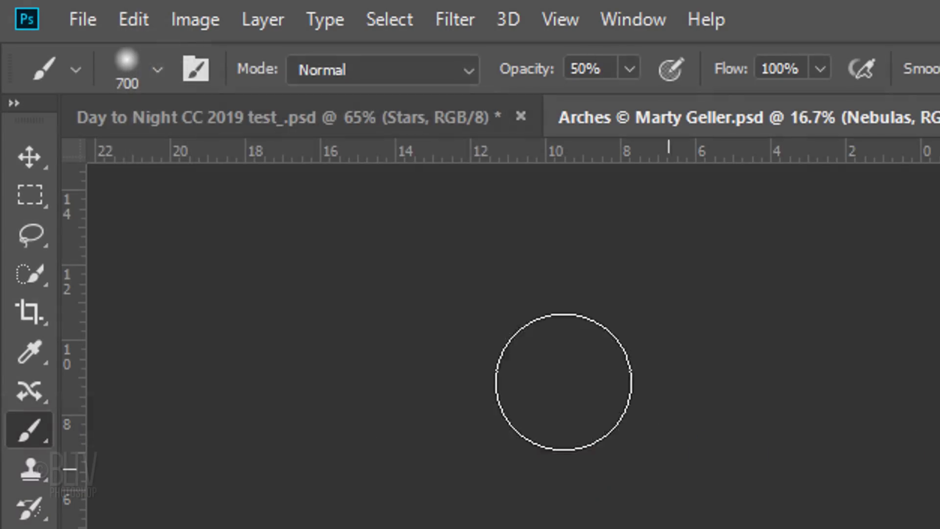
click(156, 19)
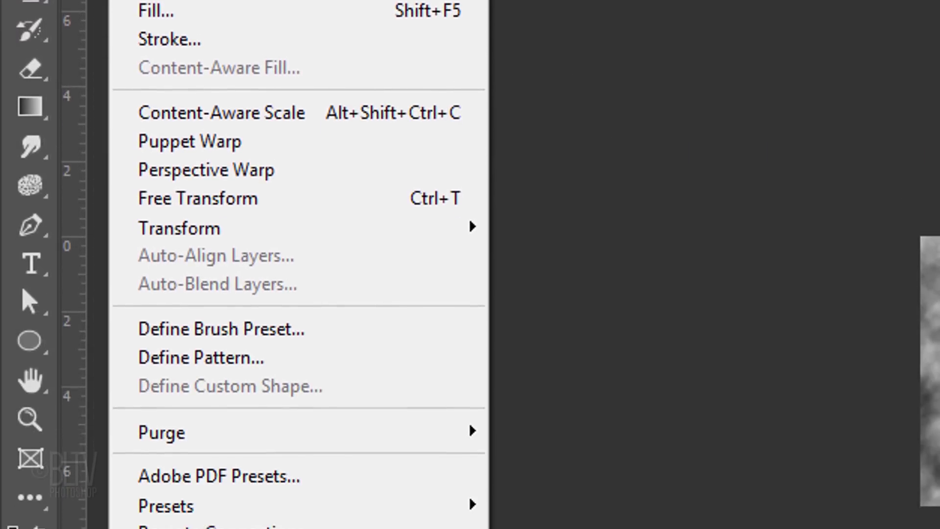
mouse_move(186, 228)
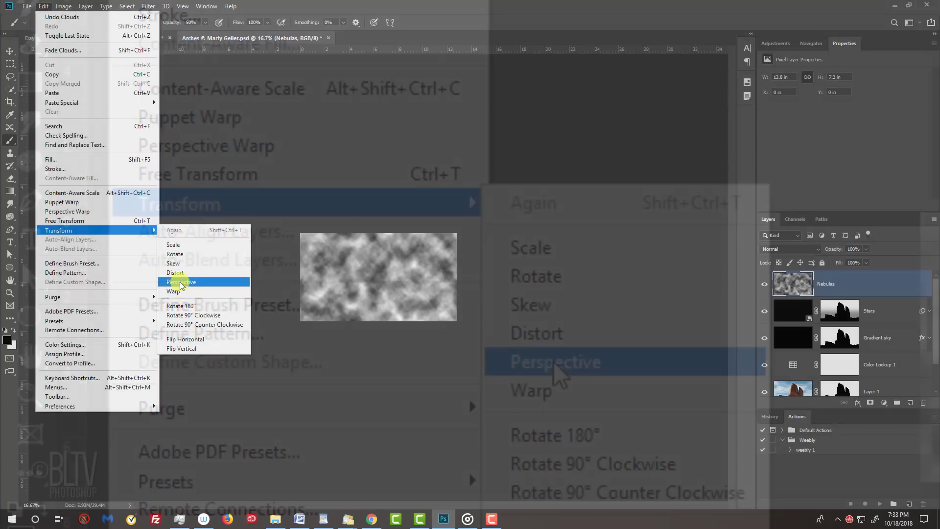
click(556, 364)
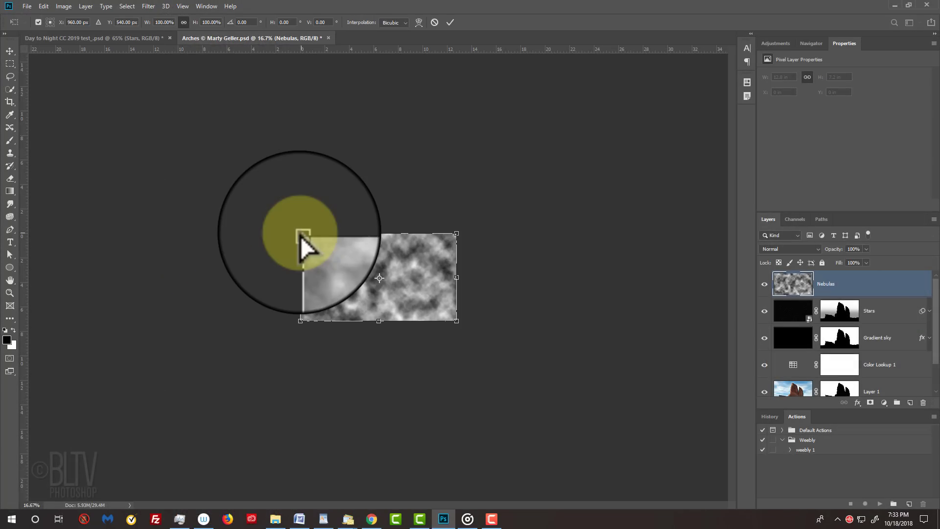
drag(301, 236, 44, 234)
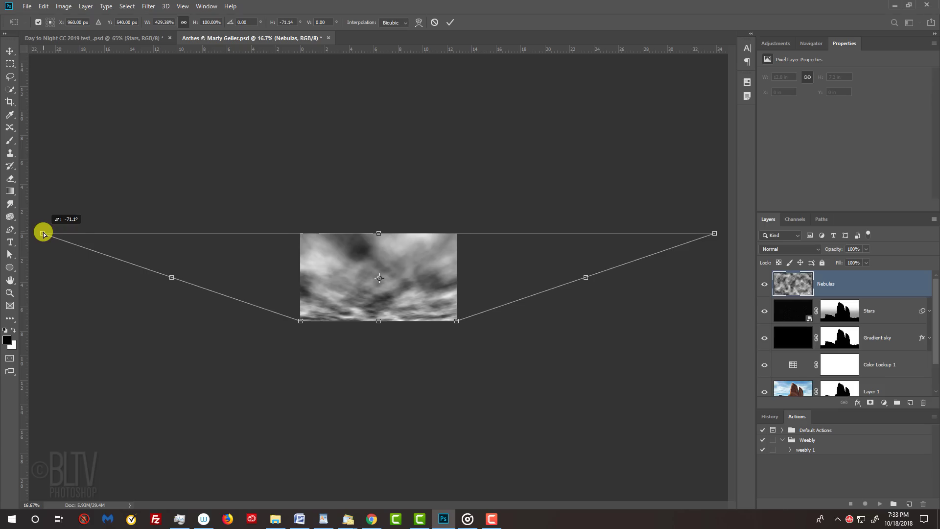
key(Return)
key(b)
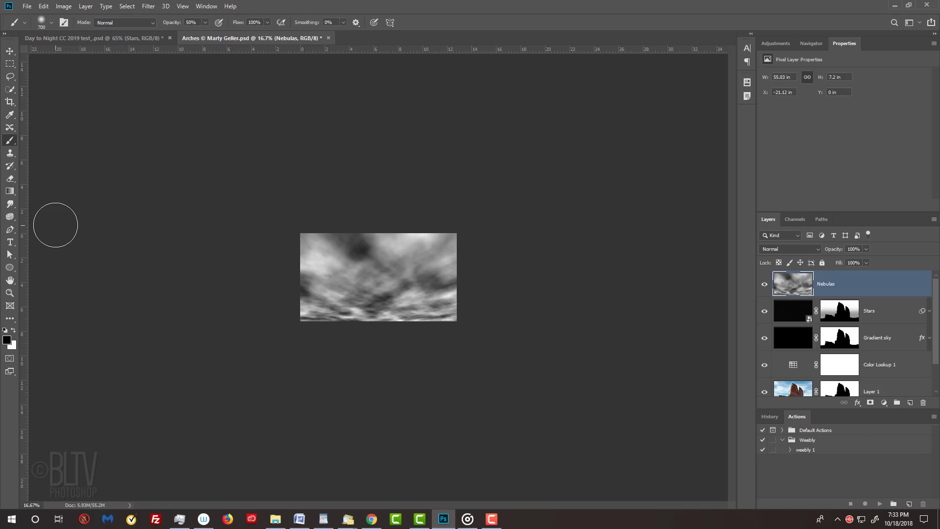
Step: Crop the cloud pixels that extend outside the canvas by selecting the whole canvas, and deselect
key(ctrl+a)
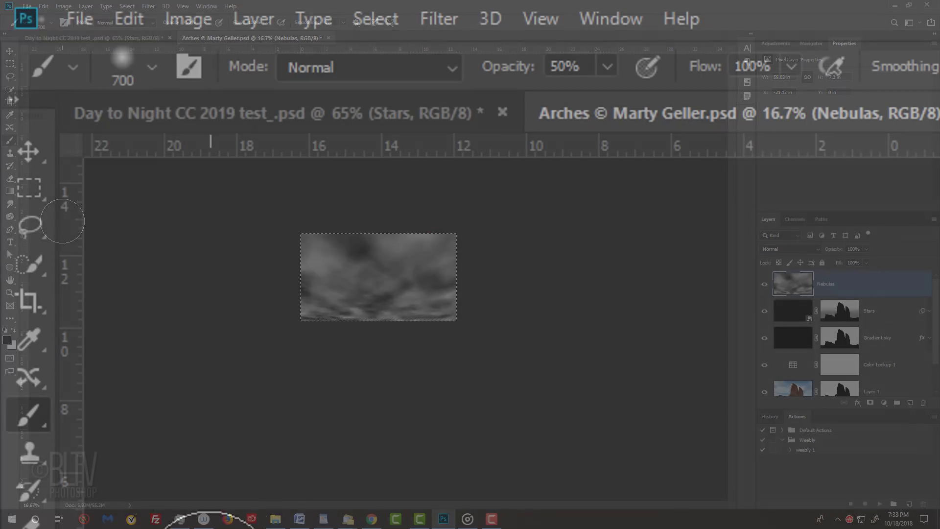
click(187, 22)
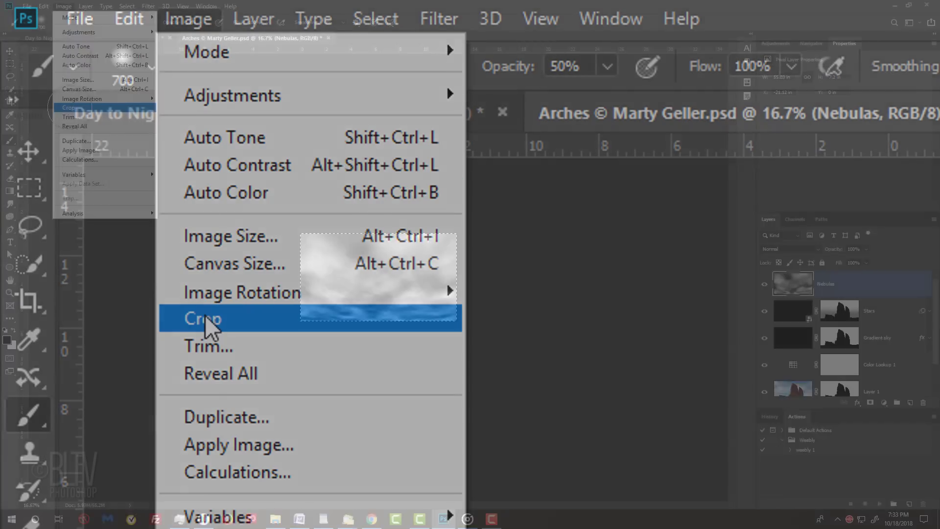
click(206, 323)
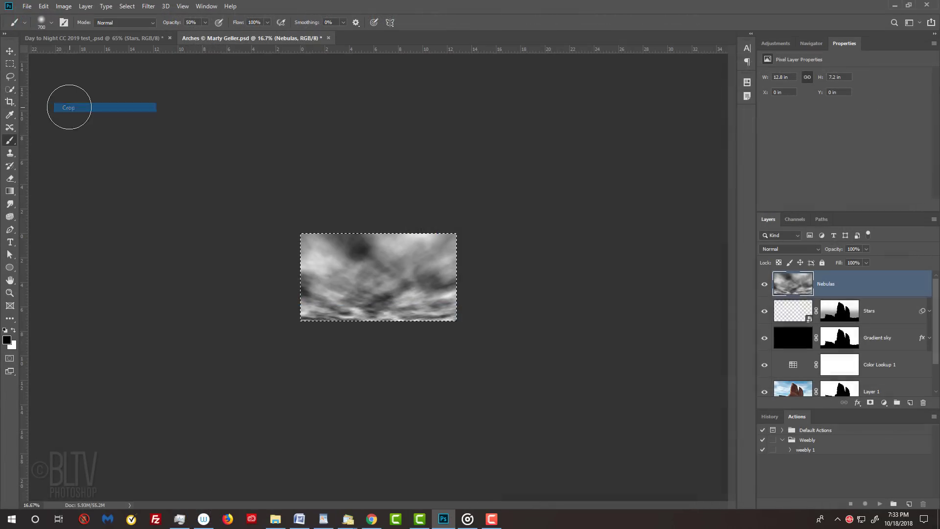
key(ctrl+d)
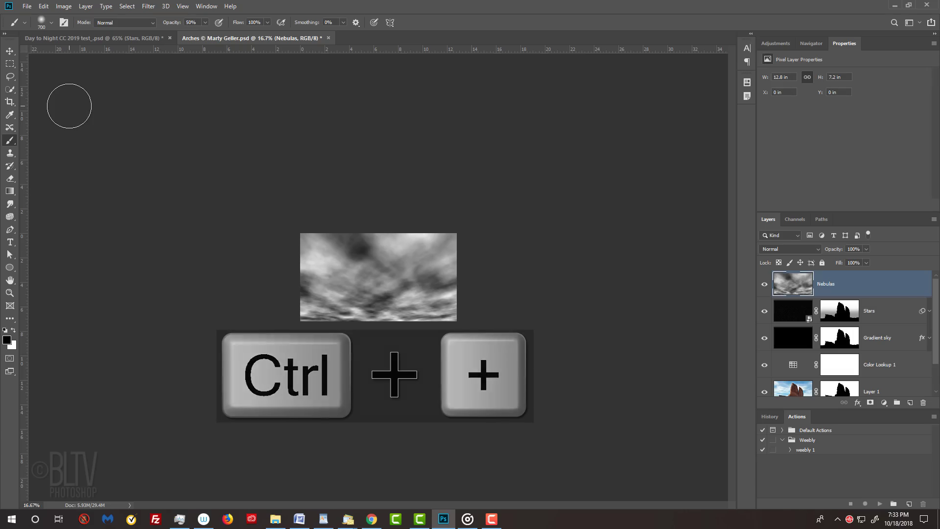
Step: Set the Nebulas layer's blend mode to Color Dodge and copy the Stars layer mask onto it
key(ctrl+plus)
key(ctrl+plus)
key(ctrl+plus)
key(ctrl+plus)
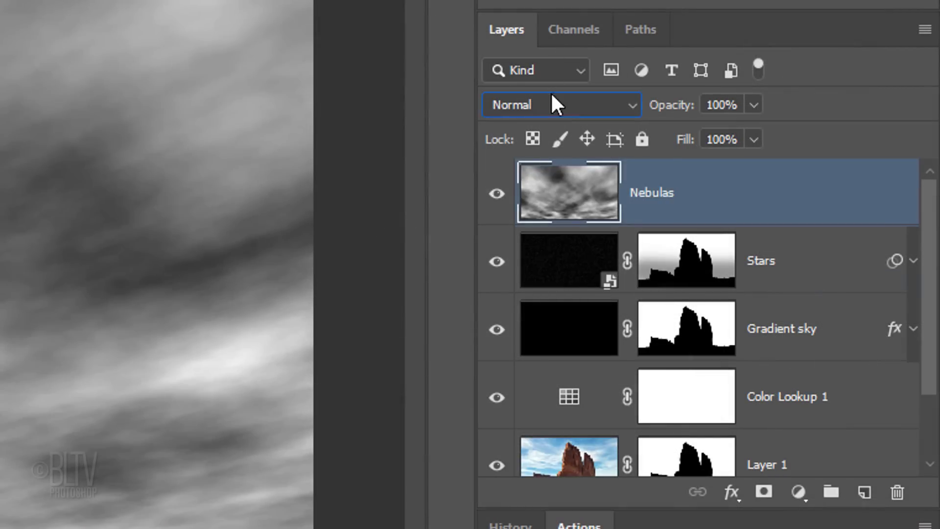
click(789, 247)
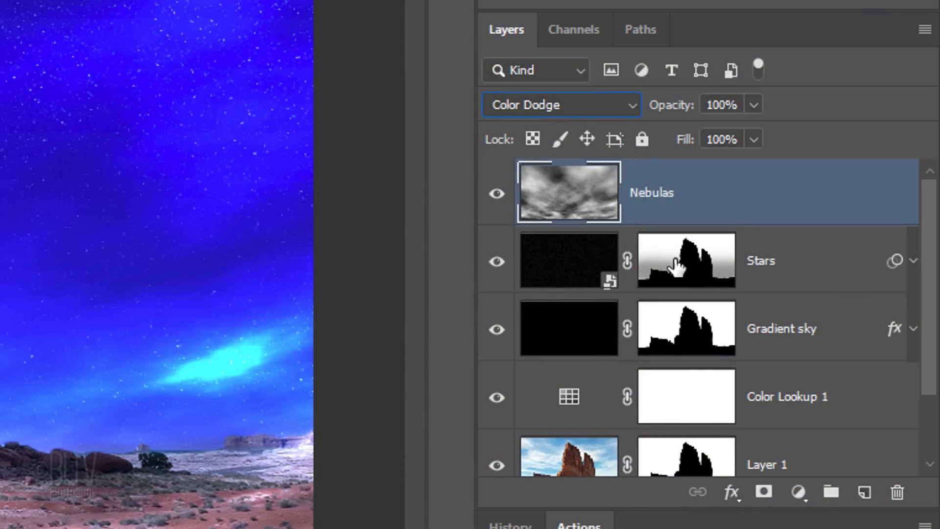
key(alt)
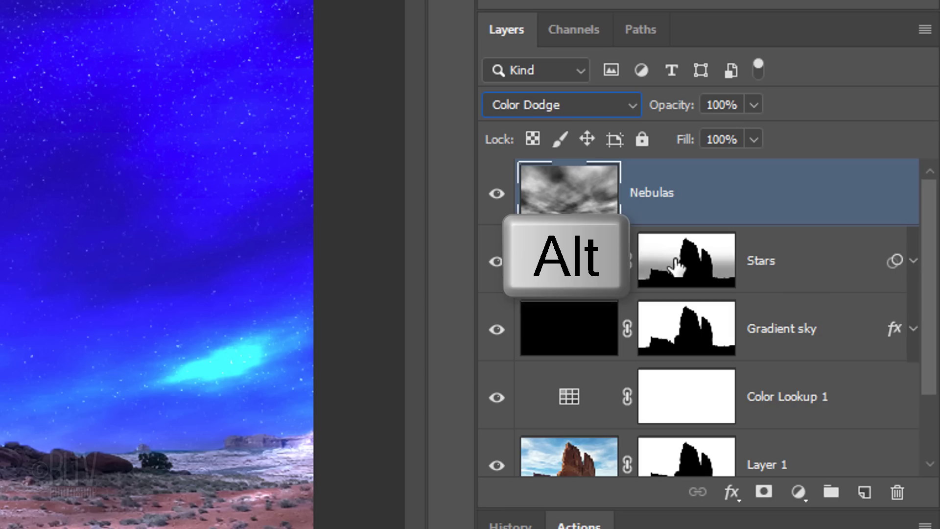
drag(676, 267, 683, 199)
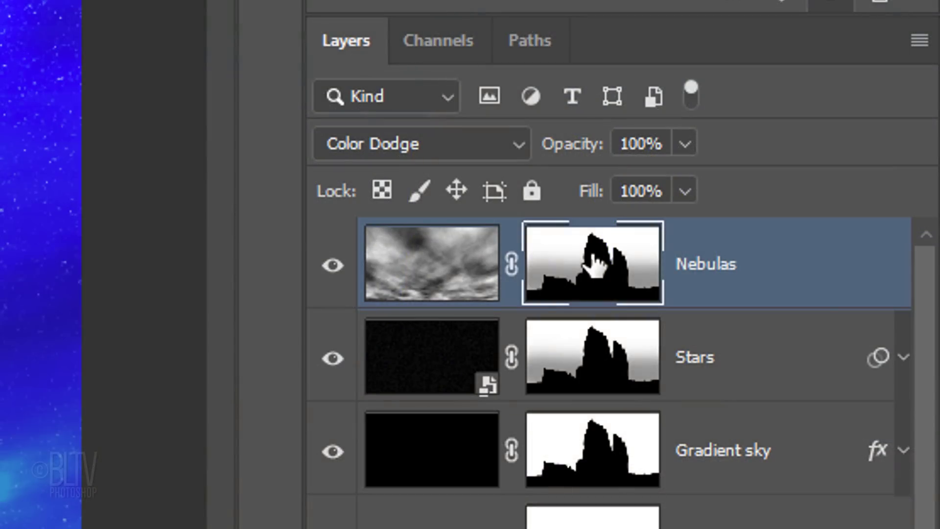
Step: Unlink the Nebulas layer from its mask and compress the clouds vertically, raising their bottom edge to just below the horizon
click(510, 262)
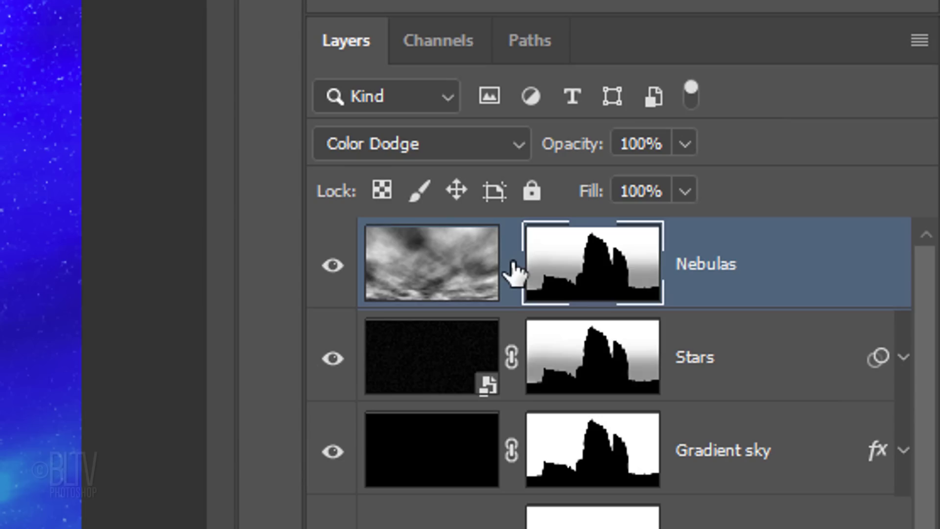
click(427, 265)
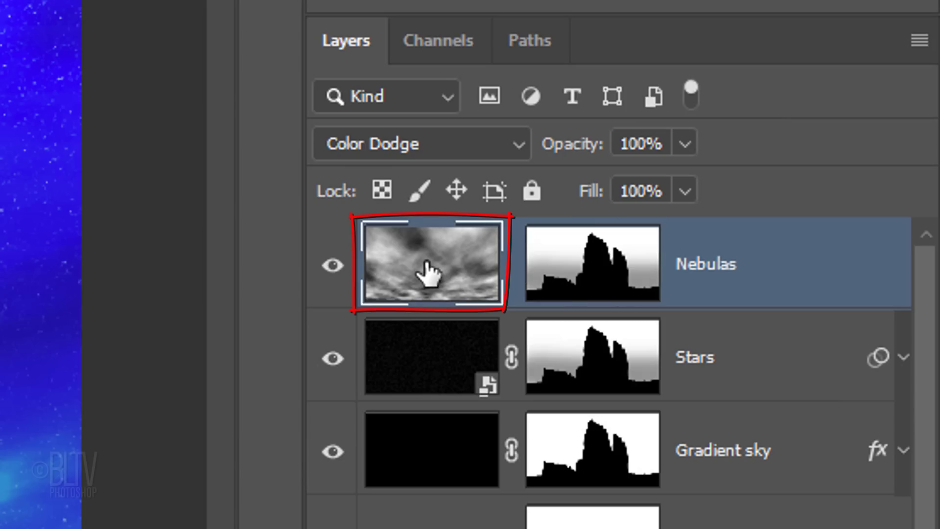
click(428, 270)
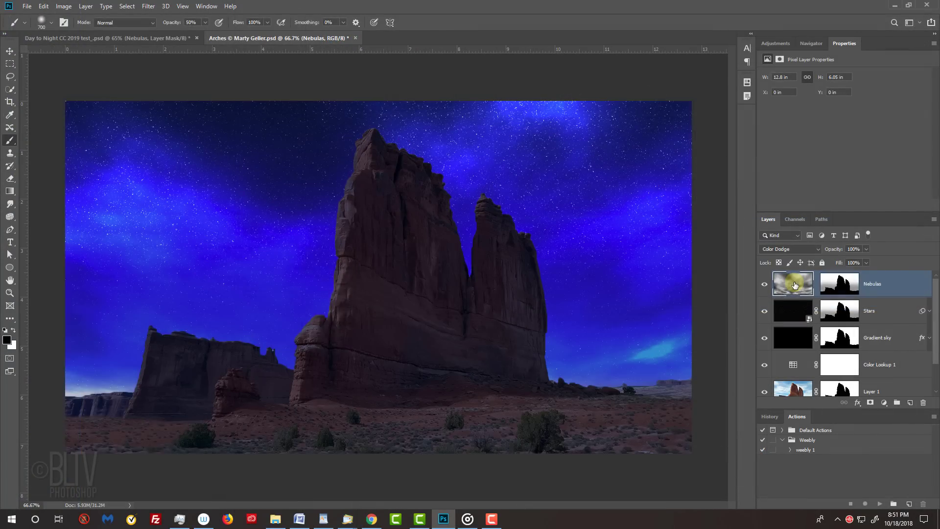
key(ctrl+t)
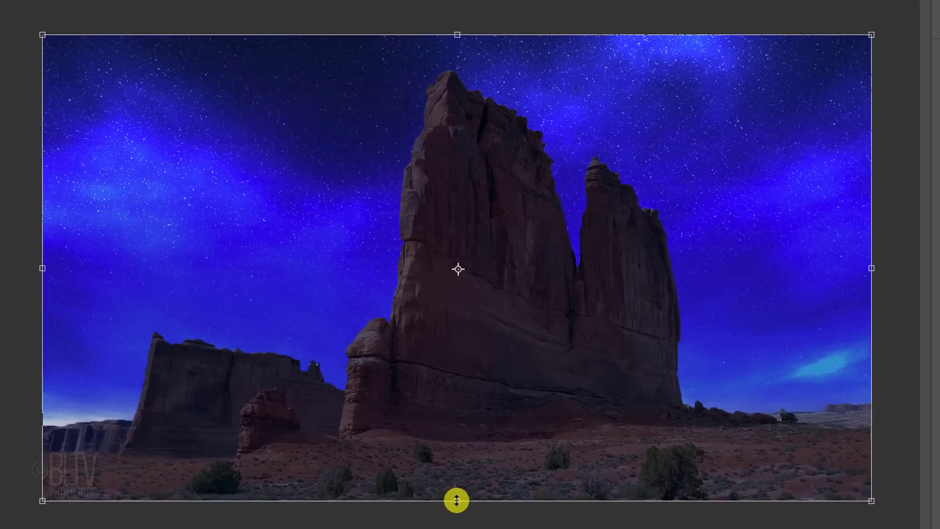
drag(469, 507, 479, 433)
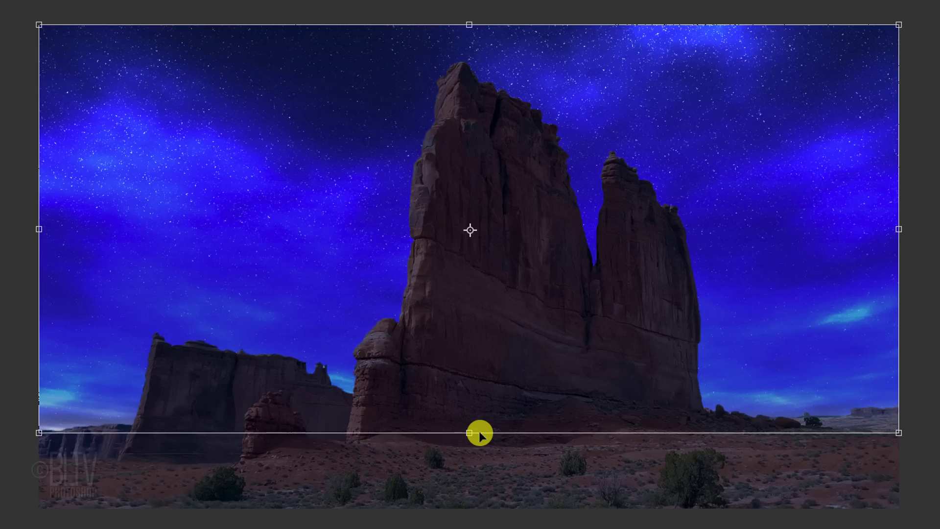
key(Return)
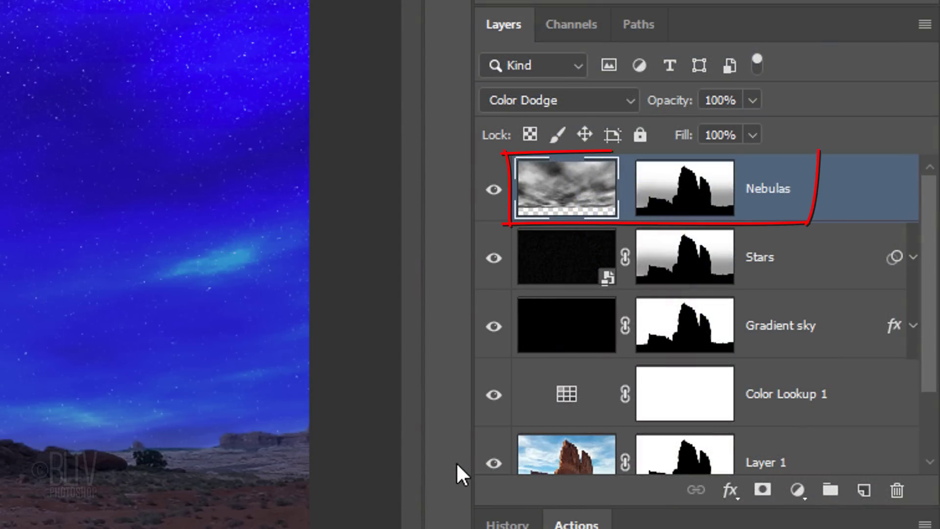
Step: Add a new layer named Nebulas Colors directly below Nebulas, with a copy of the Gradient sky layer mask
ctrl+click(863, 494)
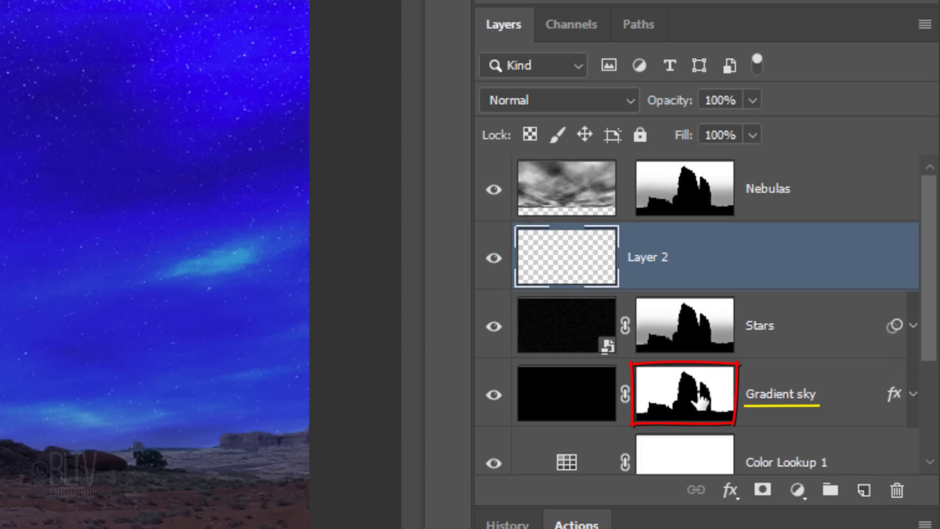
drag(700, 402, 693, 257)
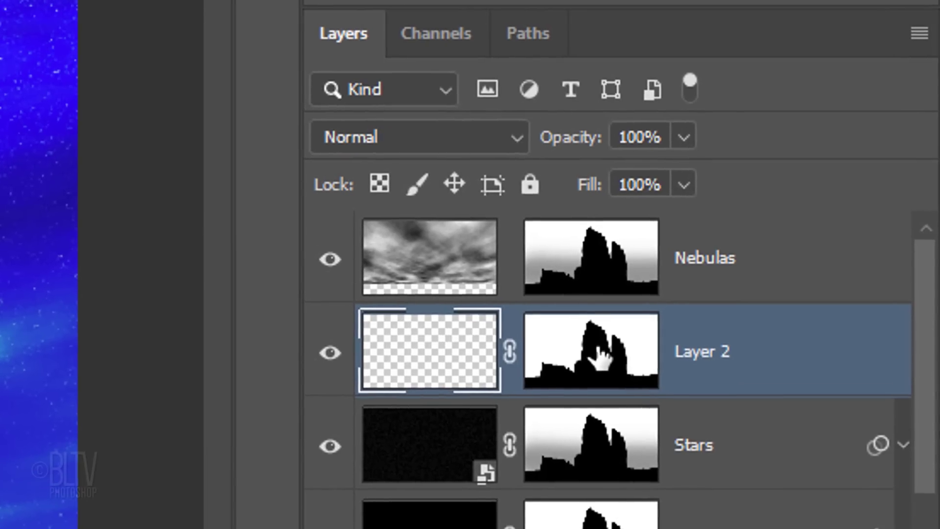
double_click(765, 258)
text(Nebulas Col)
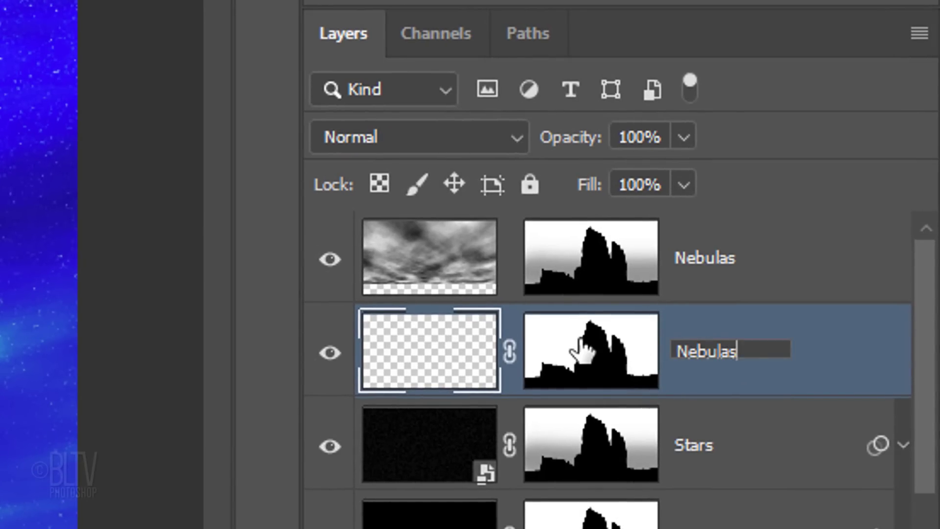
text(ors)
key(Return)
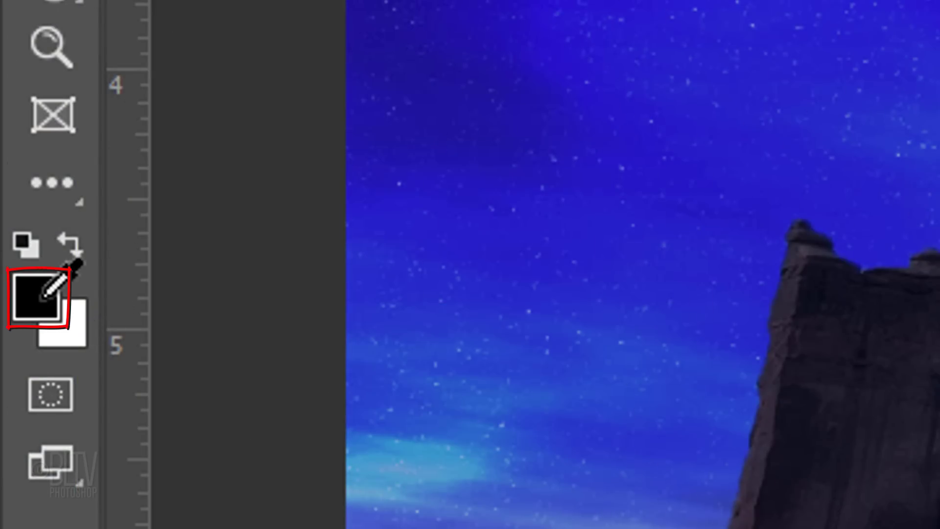
Step: Set the foreground color to #e400ff
click(44, 296)
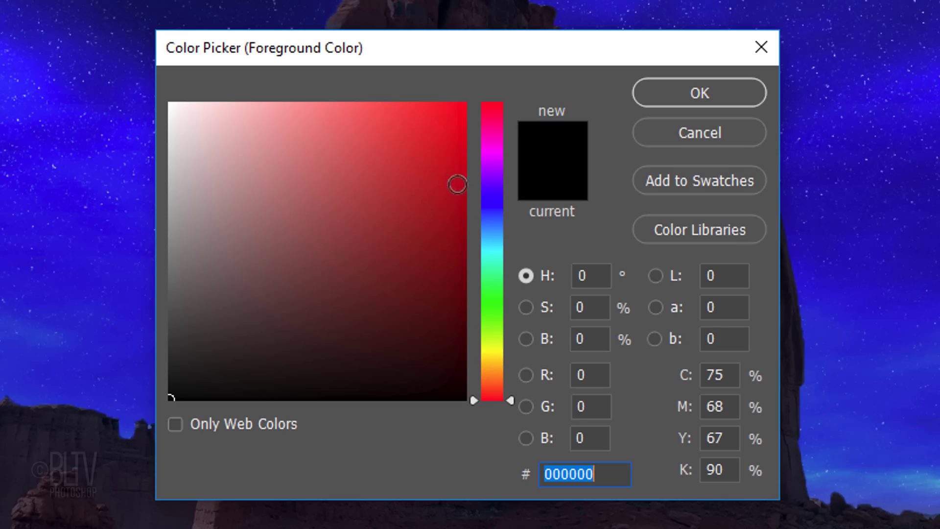
text(e400ff)
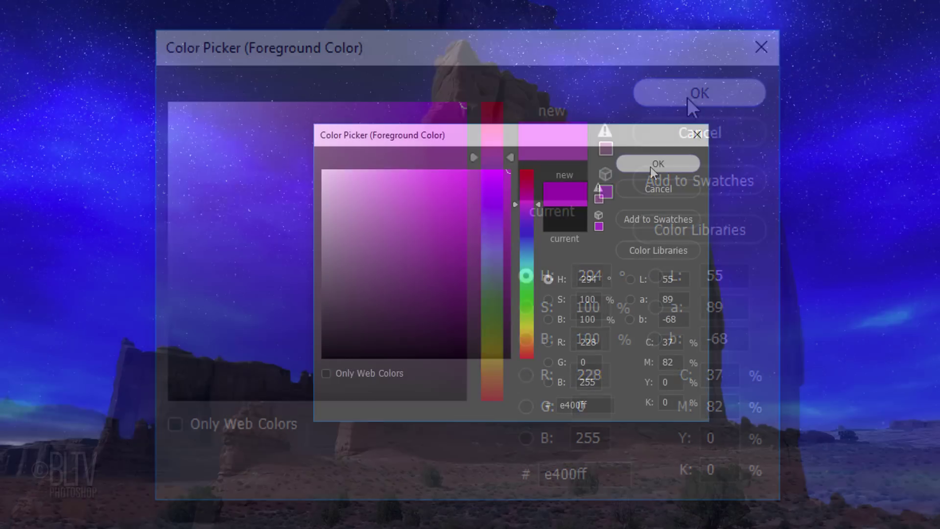
click(686, 97)
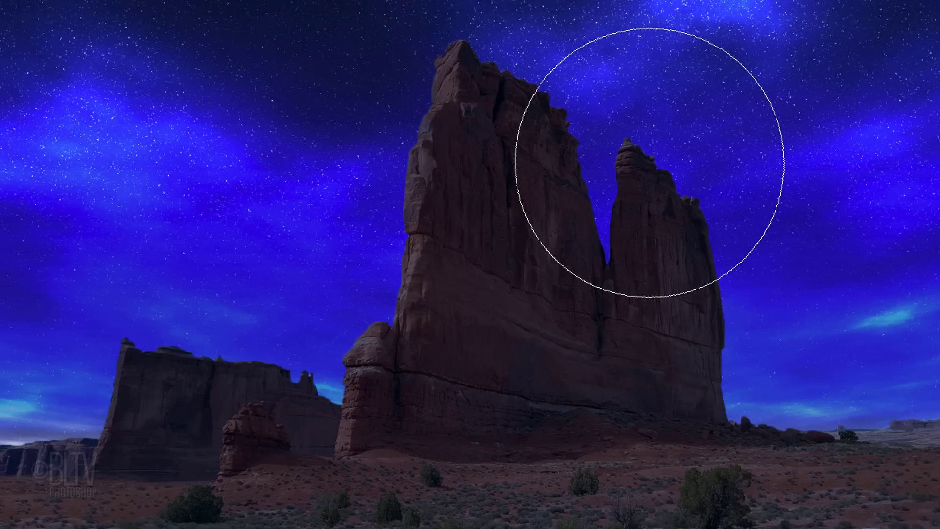
Step: Paint the magenta over the sky around both sides of the tall rocks with a smaller brush at 20% opacity
key(Caps_Lock)
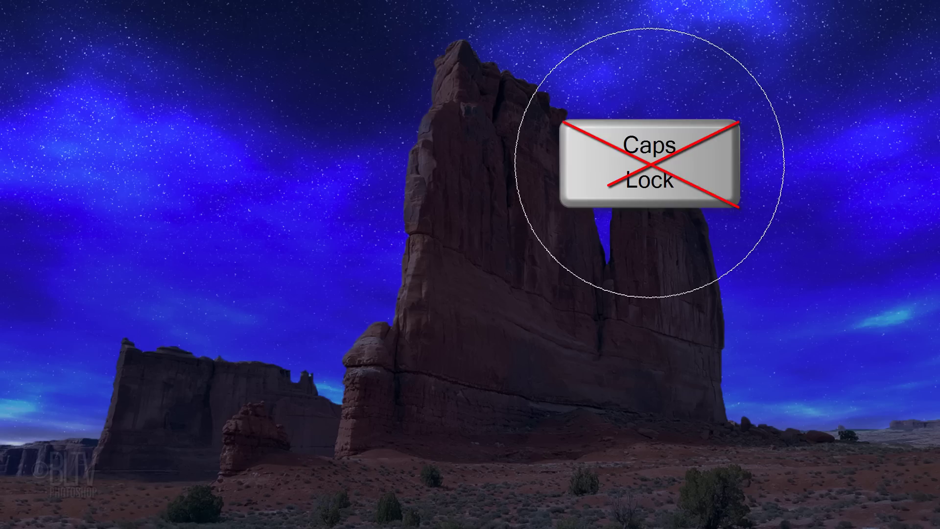
key(bracketleft)
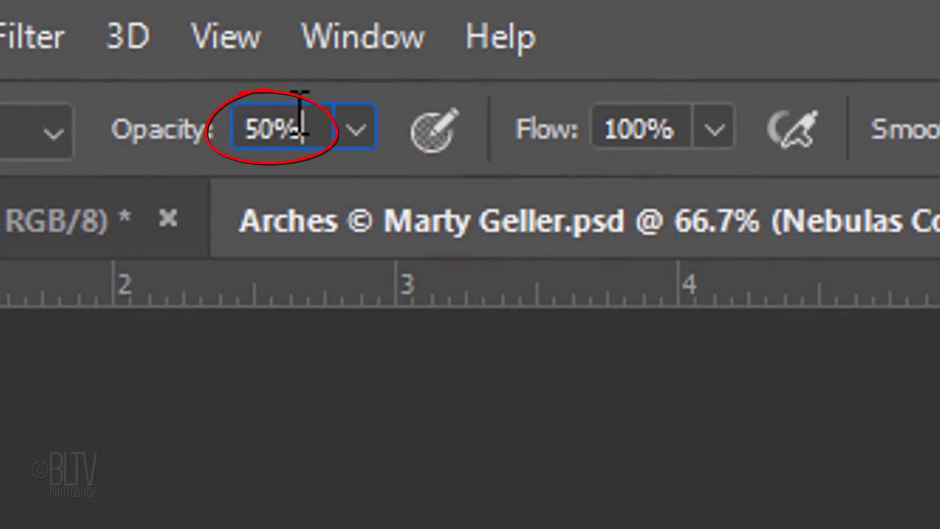
text(20)
key(Return)
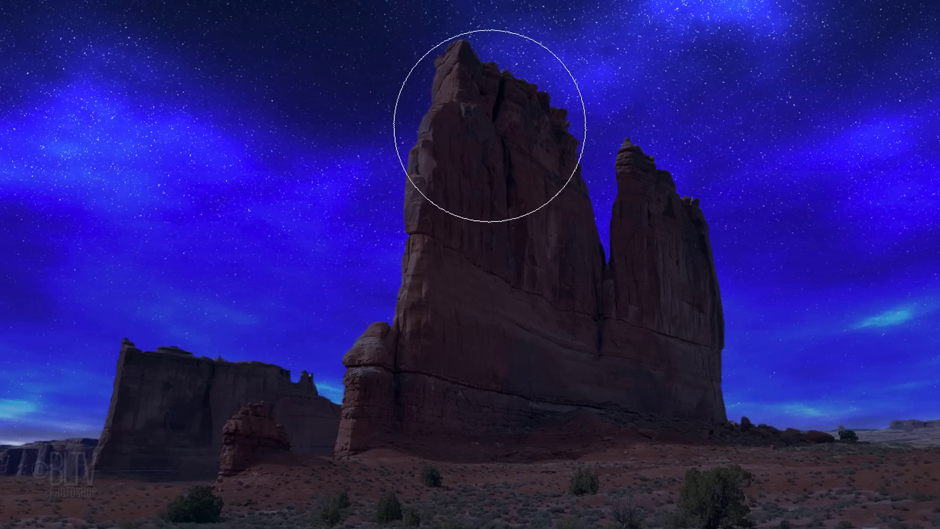
mouse_move(659, 178)
mouse_down()
mouse_move(885, 141)
mouse_move(921, 118)
mouse_move(732, 161)
mouse_up()
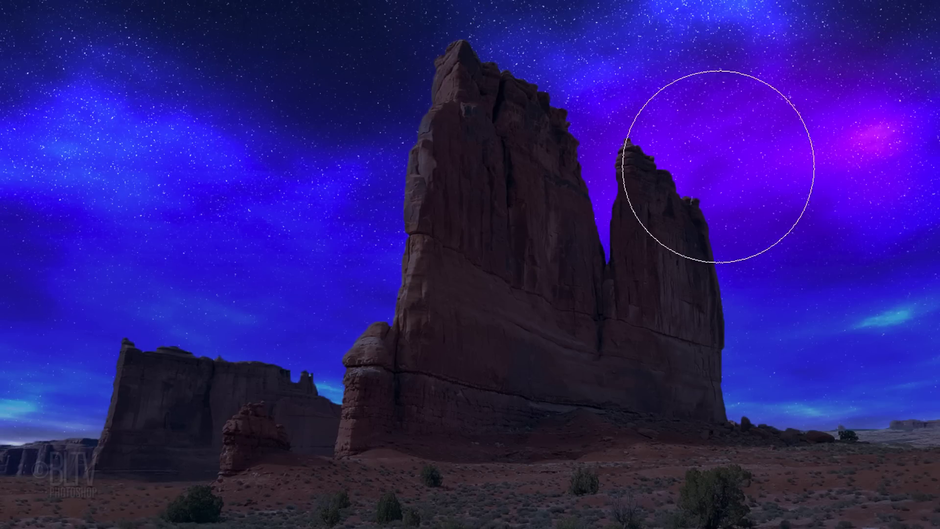
mouse_move(234, 151)
mouse_down()
mouse_move(417, 237)
mouse_move(491, 258)
mouse_move(358, 203)
mouse_move(215, 168)
mouse_move(135, 156)
mouse_up()
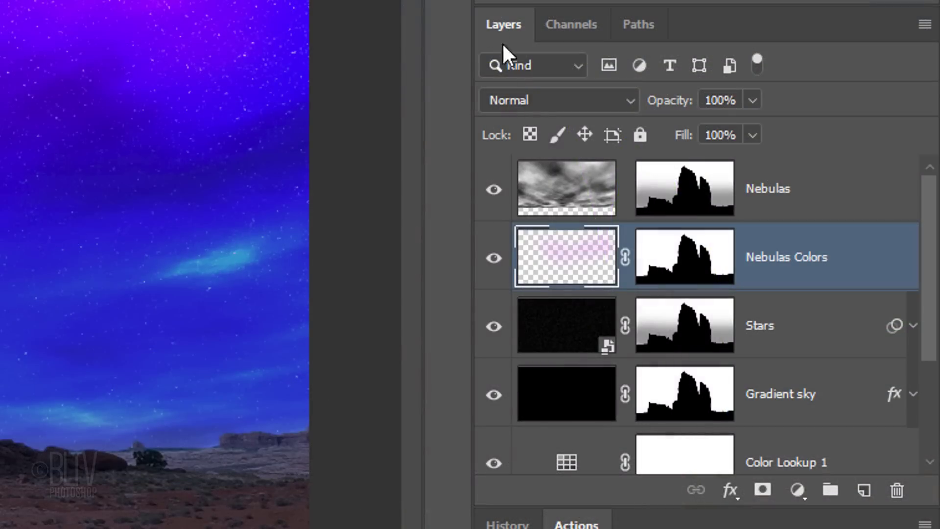
Step: Add a new empty layer named Moon directly above the Nebulas layer
click(575, 191)
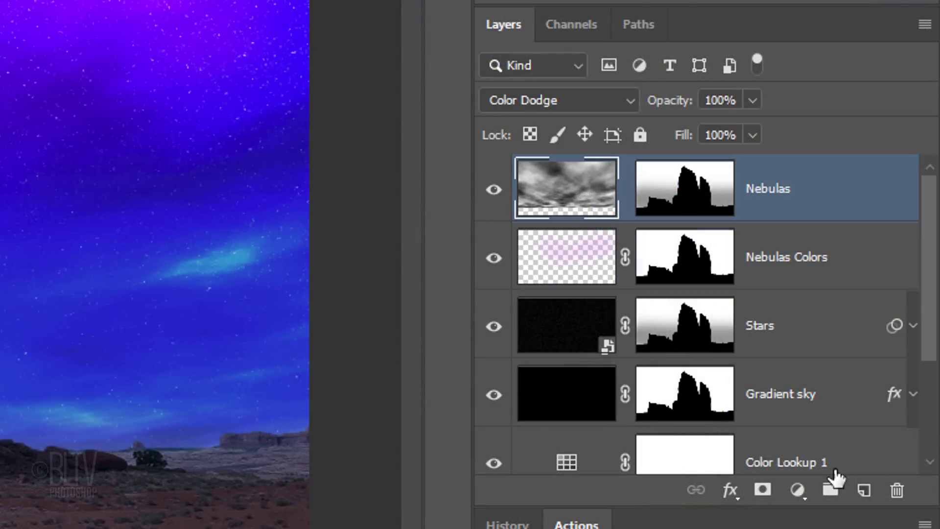
click(864, 491)
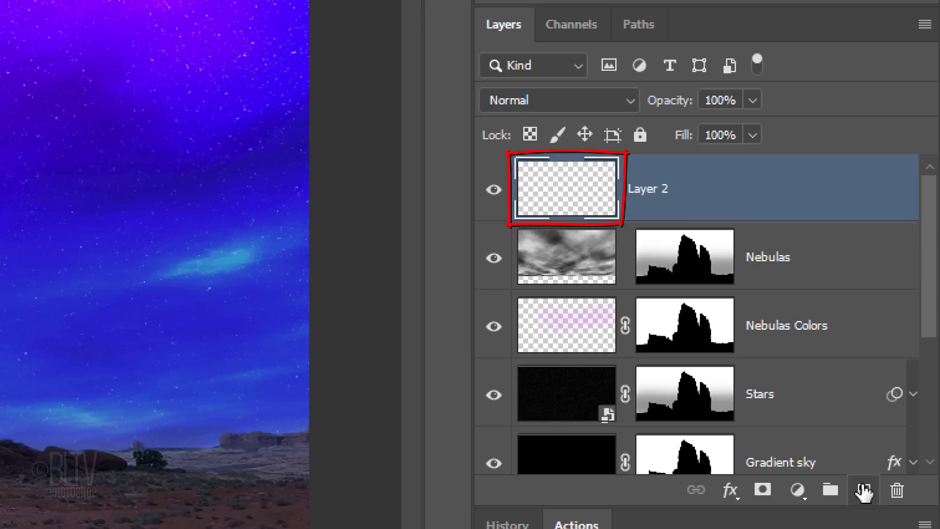
double_click(642, 196)
text(Moon)
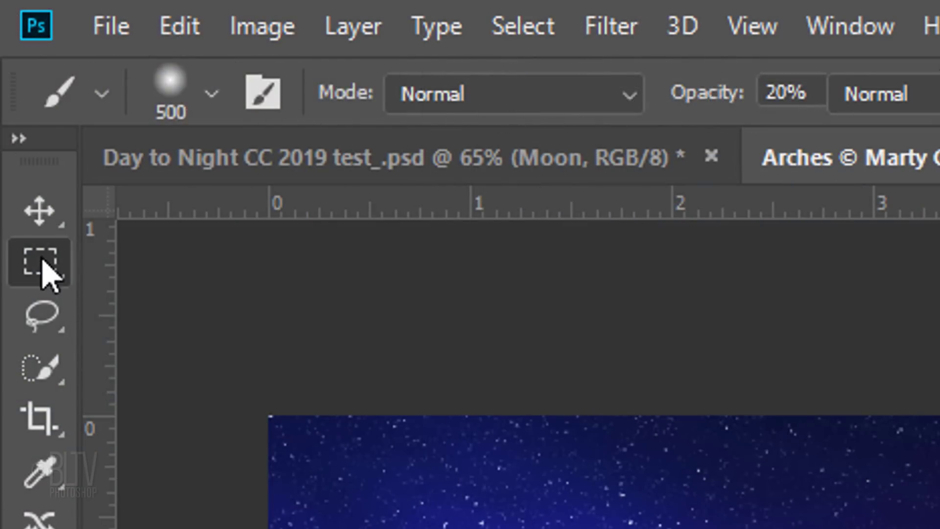
Step: Make a small circular Elliptical Marquee selection with a 2 px feather in the open sky above the distant mesa
drag(41, 265, 214, 304)
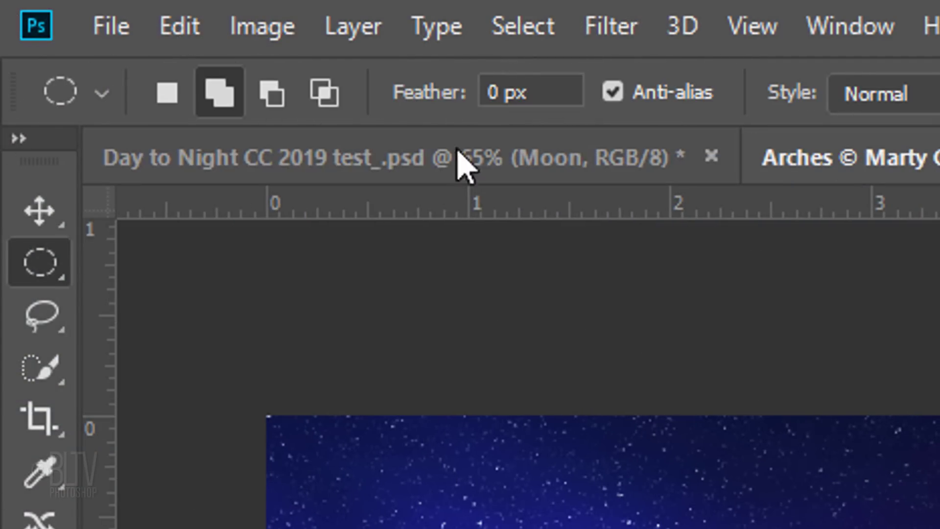
click(430, 93)
text(2)
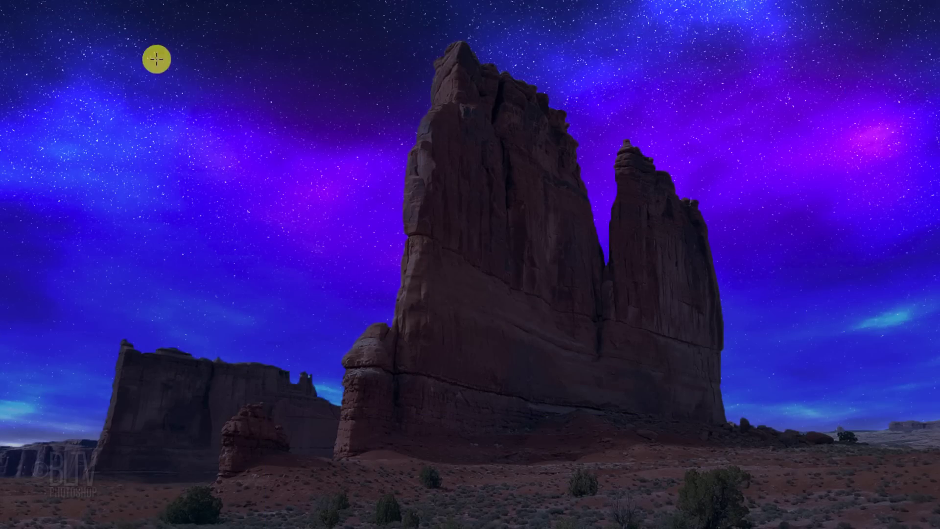
drag(156, 57, 188, 101)
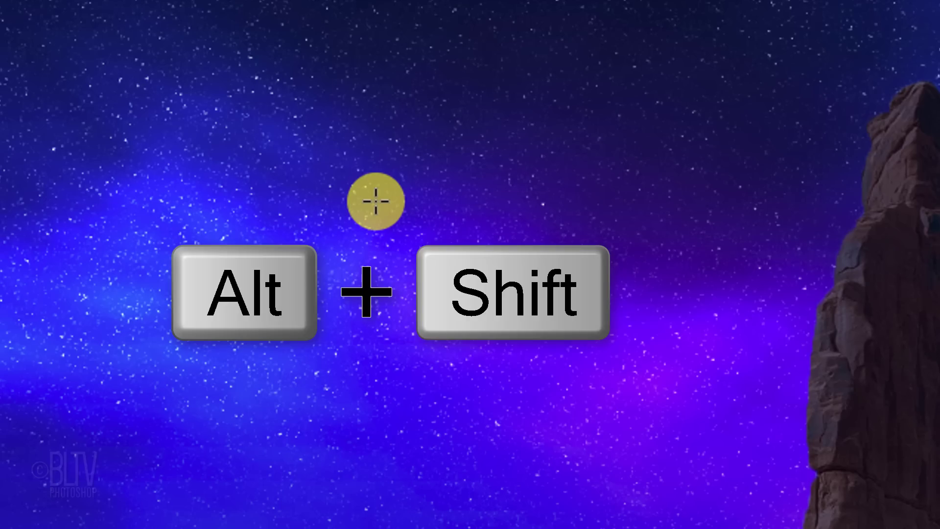
drag(375, 201, 457, 143)
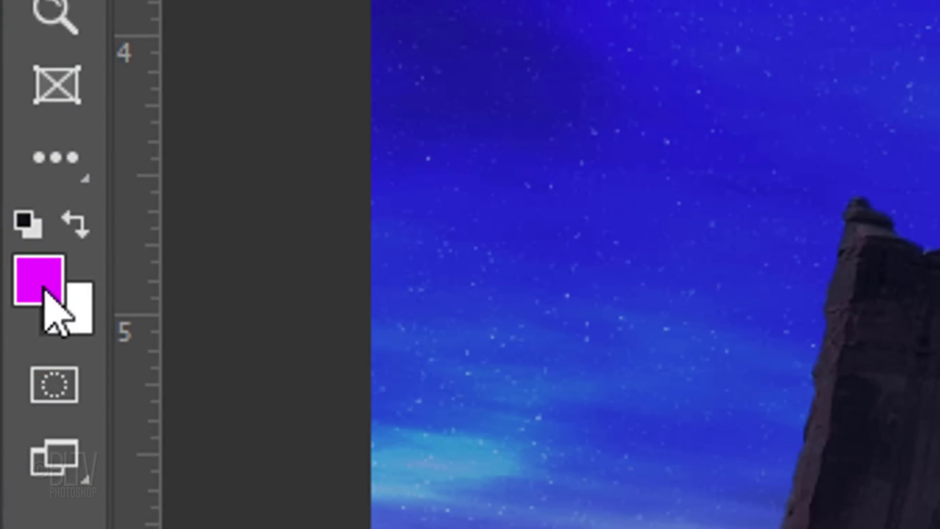
Step: Set the foreground color to #FFF5BC, copying its hex code, and fill the circular selection with it, clearing the selection
click(39, 277)
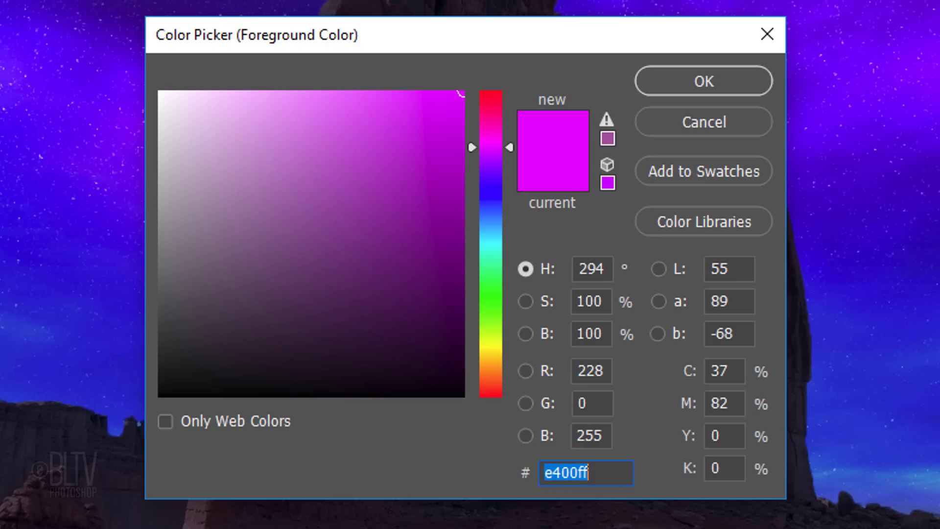
text(FF)
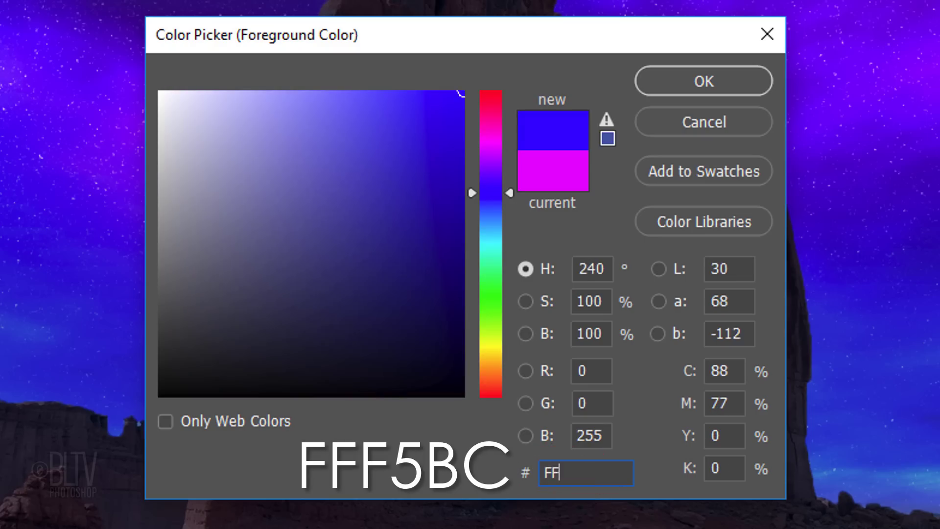
text(F5BC)
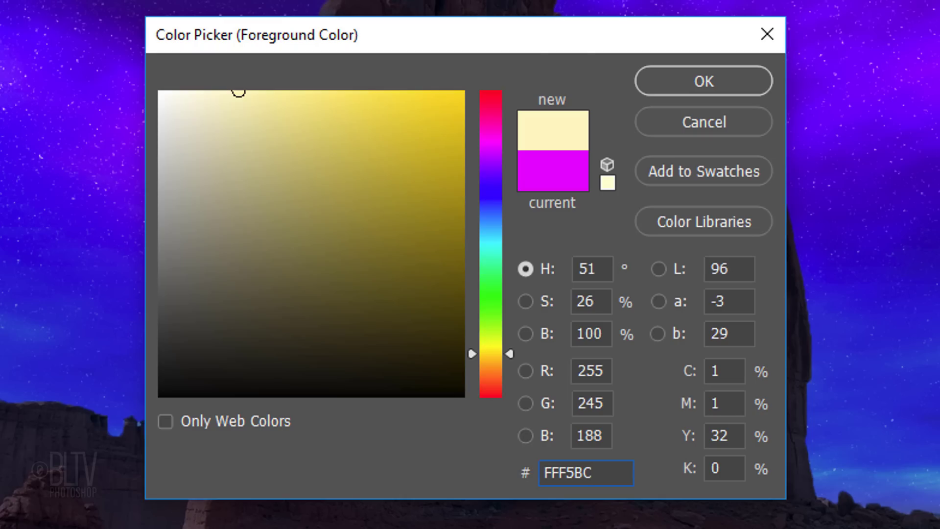
key(ctrl+c)
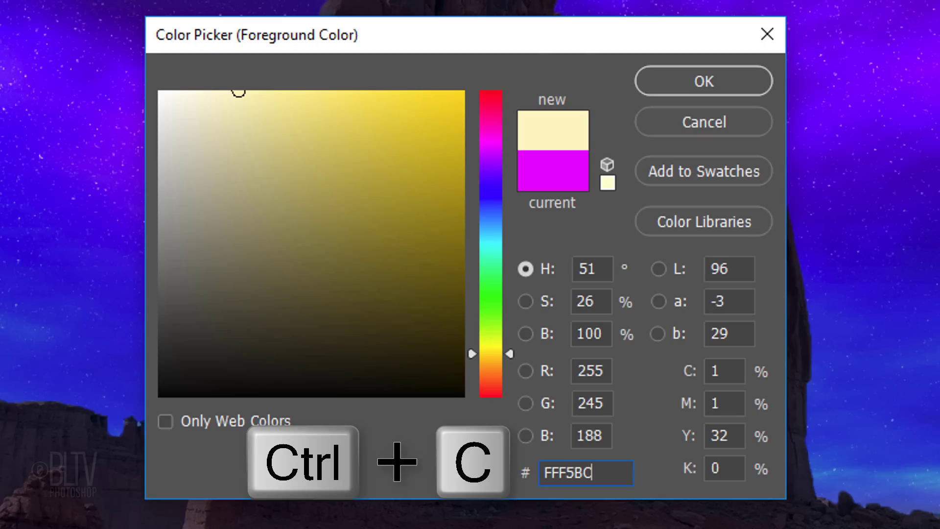
click(693, 83)
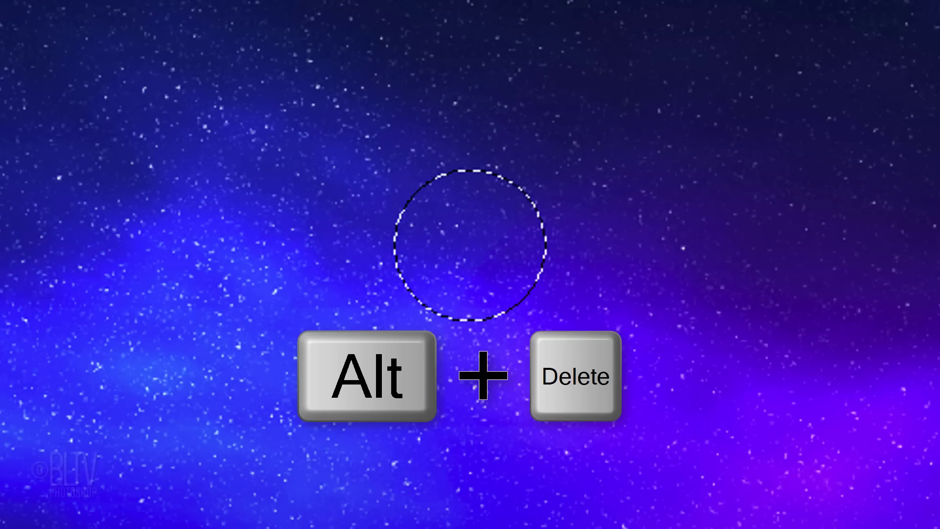
key(alt+Delete)
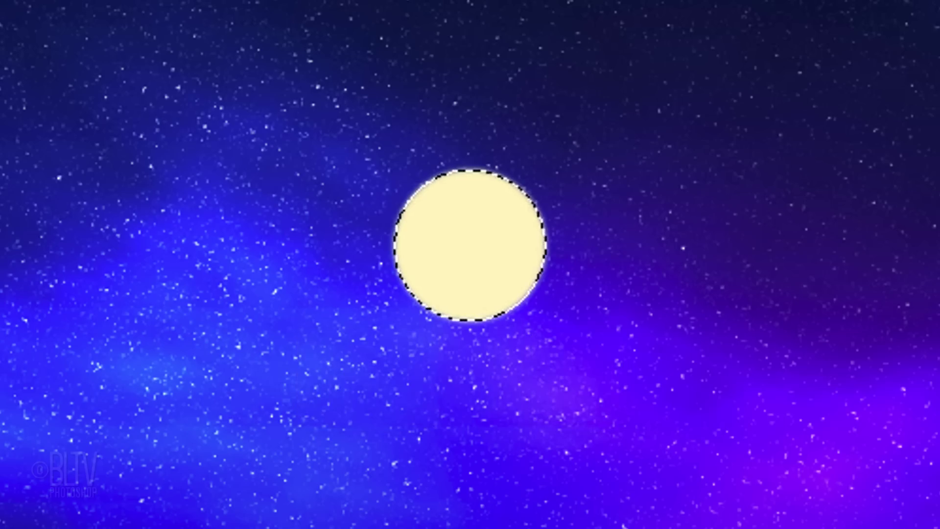
key(ctrl+d)
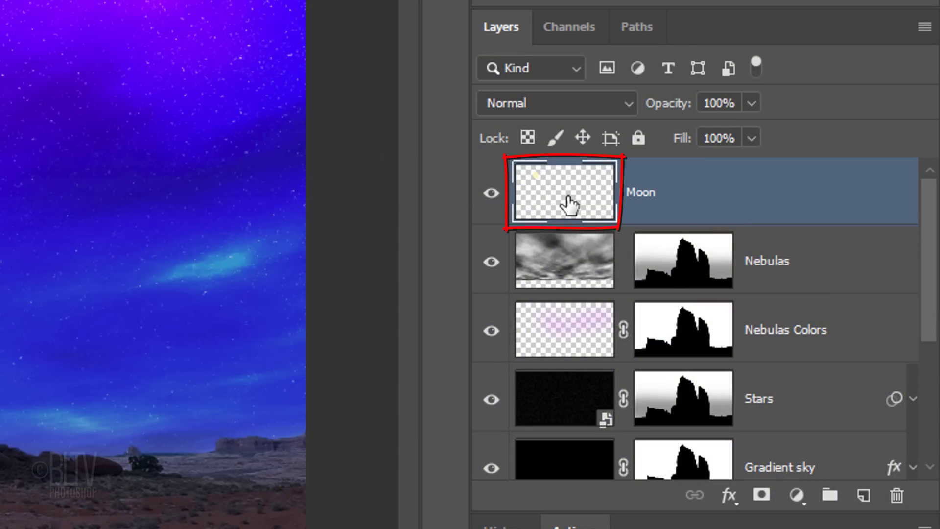
Step: Apply an Outer Glow in #fff5bc, Normal mode, 65% opacity and 60 px size to the Moon layer and convert it to a Smart Object
double_click(569, 204)
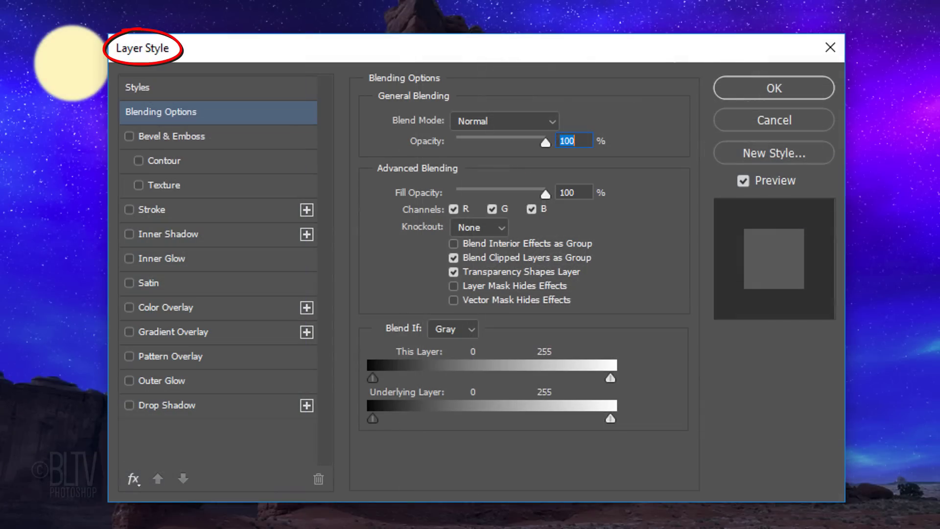
click(159, 380)
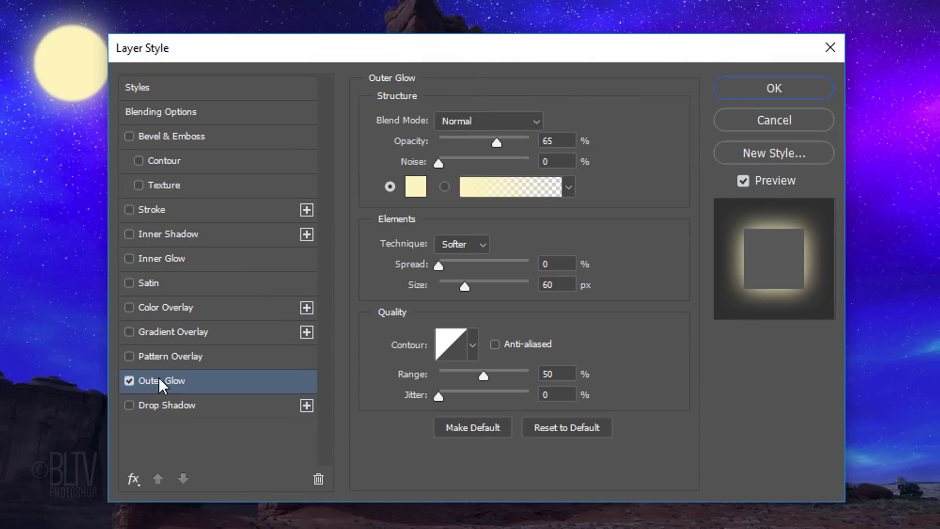
click(411, 185)
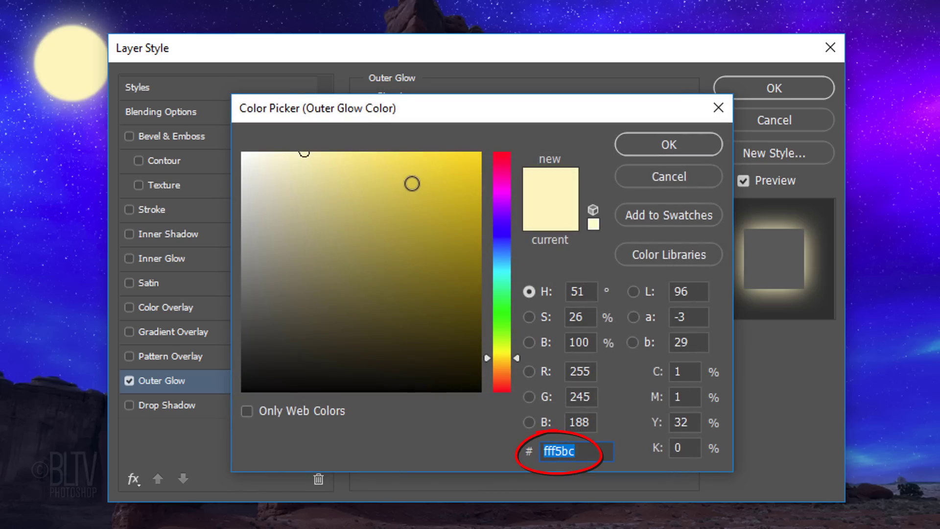
click(656, 144)
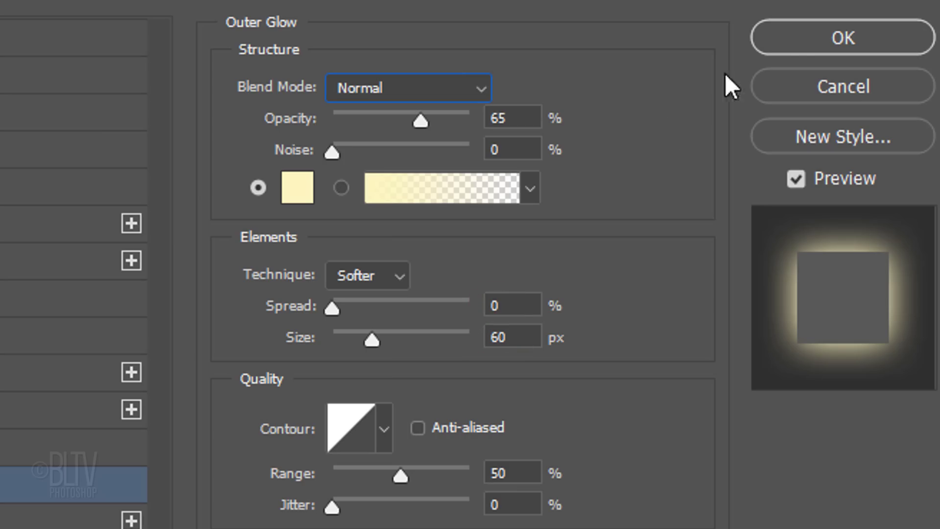
click(801, 39)
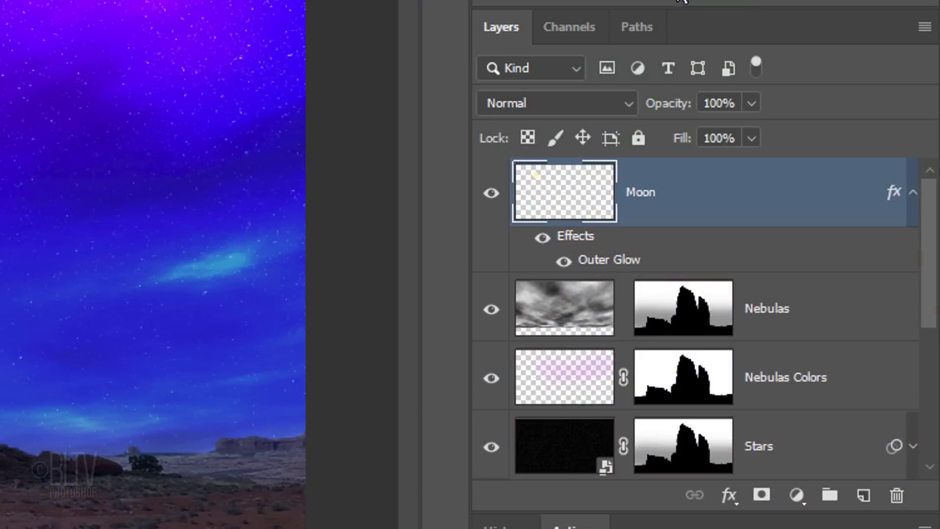
click(923, 27)
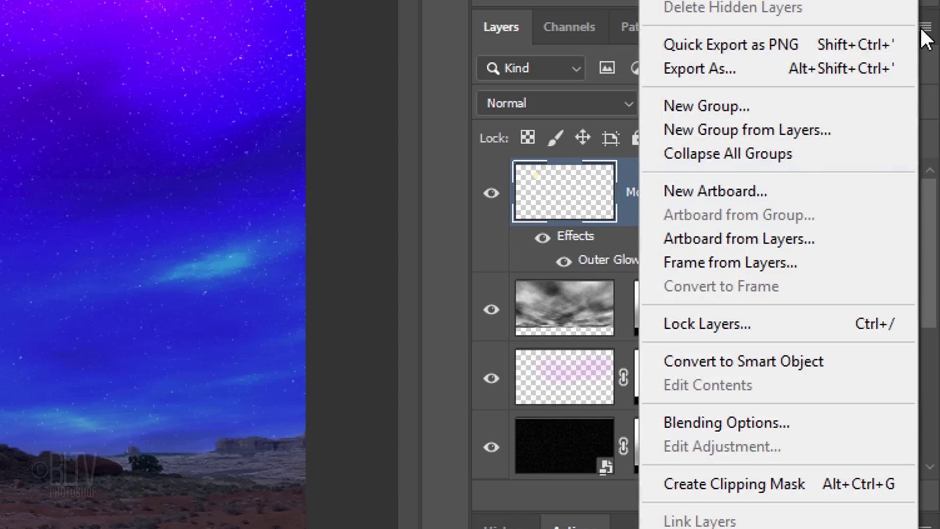
click(708, 360)
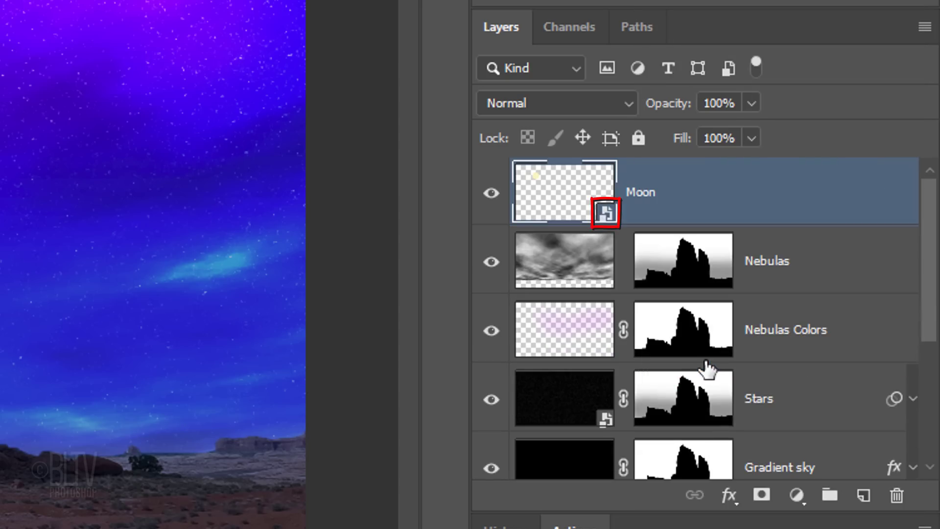
Step: Add a second Outer Glow to the Moon Smart Object with 25% opacity, 20% spread and 250 px size
double_click(780, 196)
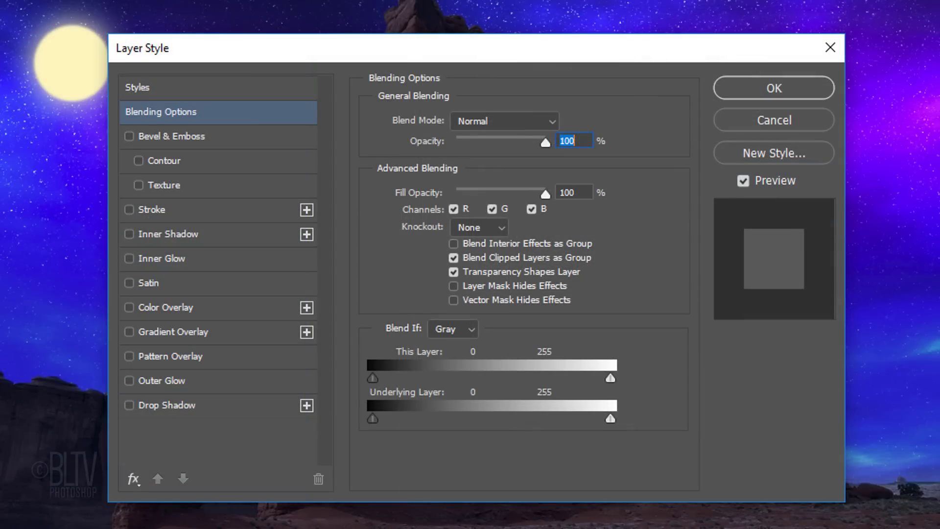
click(158, 381)
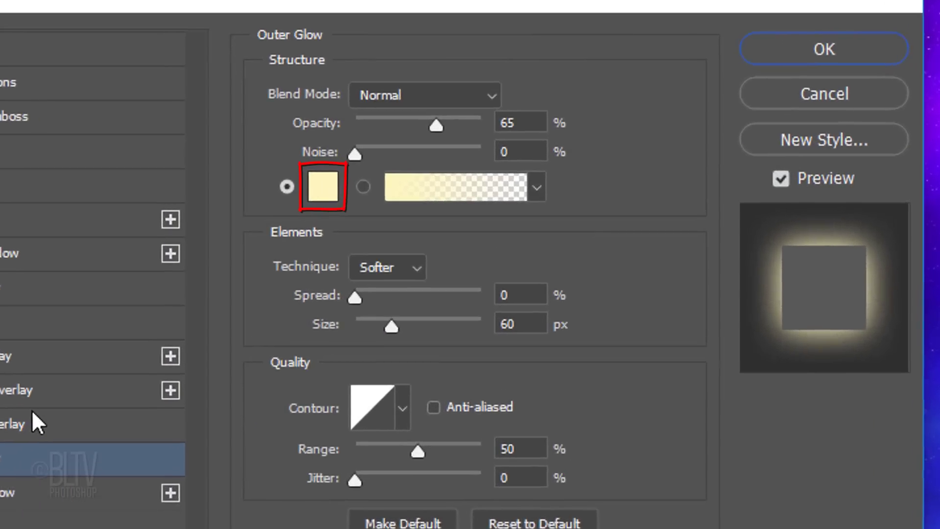
double_click(510, 126)
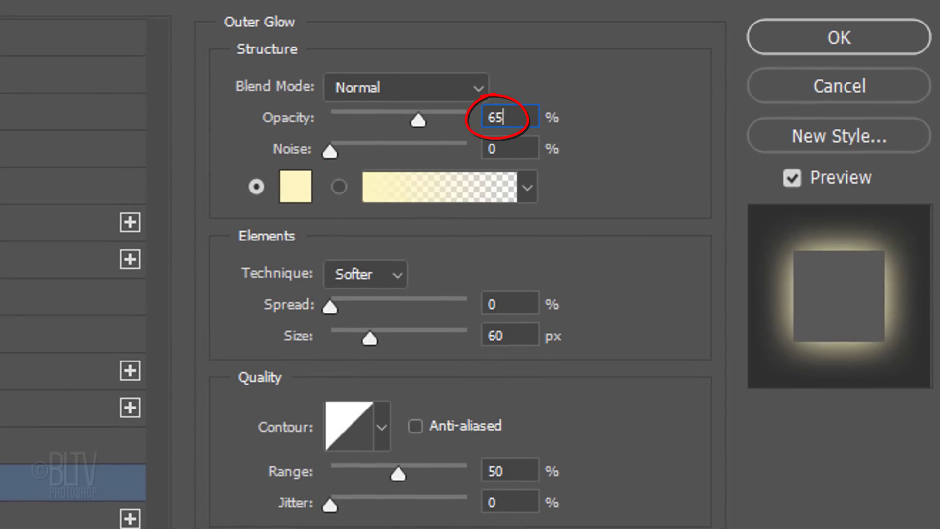
text(25)
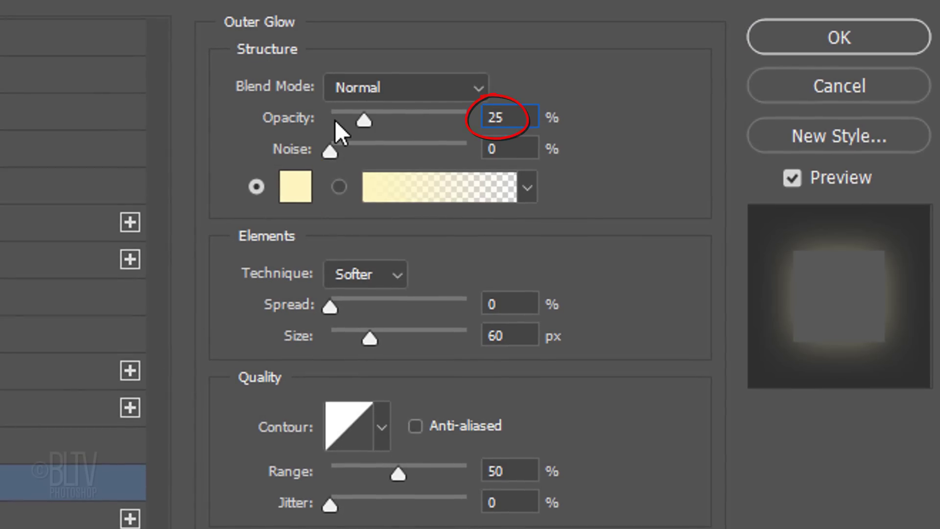
double_click(505, 304)
text(20)
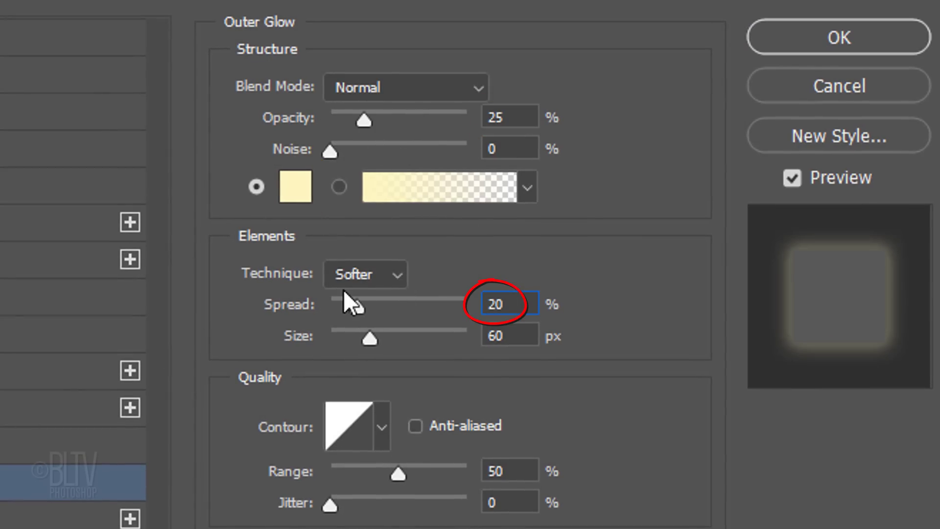
key(Tab)
text(250)
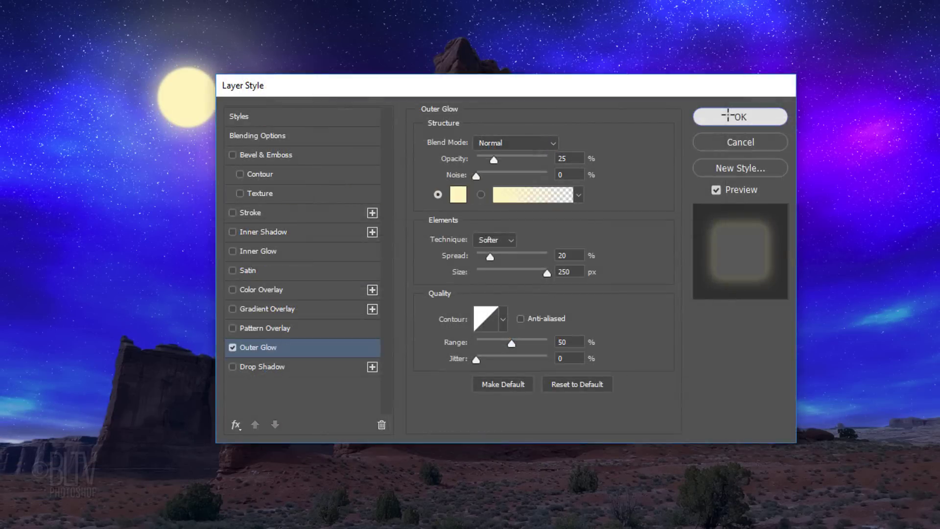
click(801, 39)
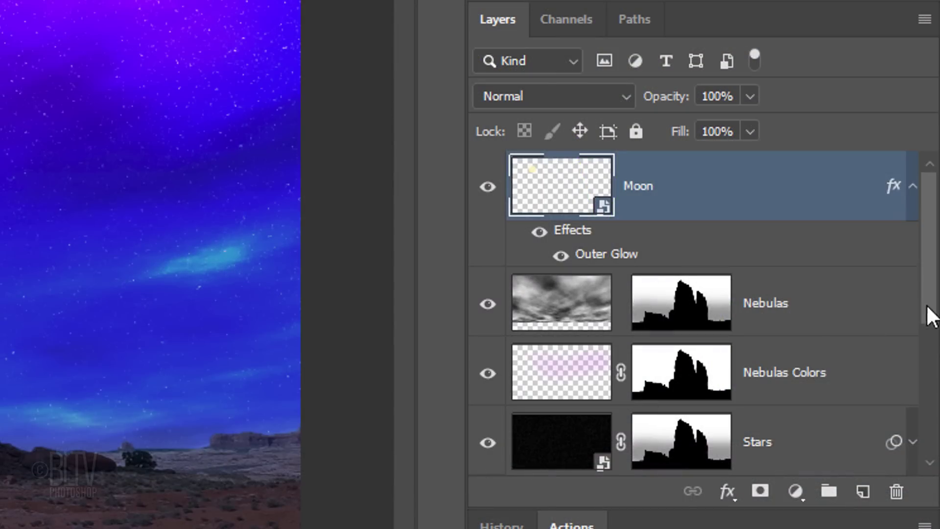
Step: Select the Color Lookup 1 layer mask and reset the foreground and background colors to the default white and black
drag(932, 308, 908, 447)
click(683, 313)
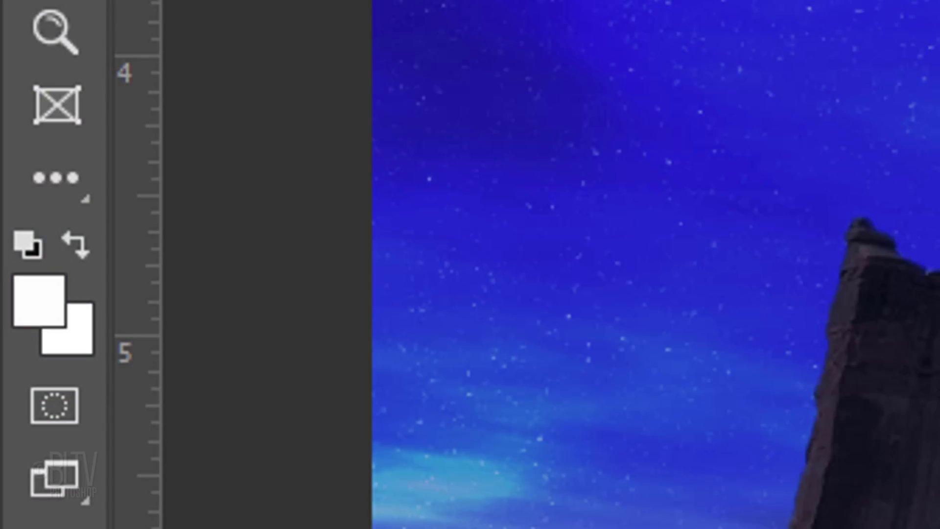
key(d)
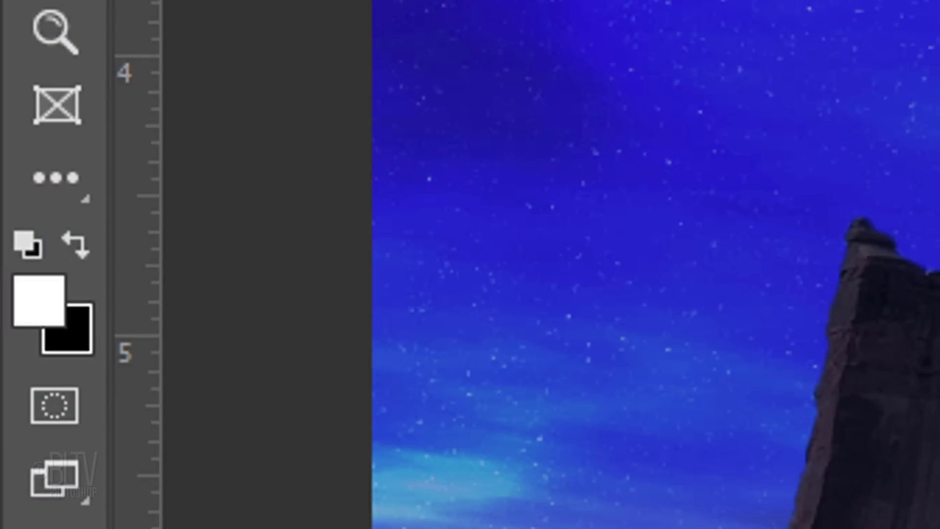
Step: Make black the foreground color, load the Layer 1 mask as an inverted selection and hide the selection edges
key(x)
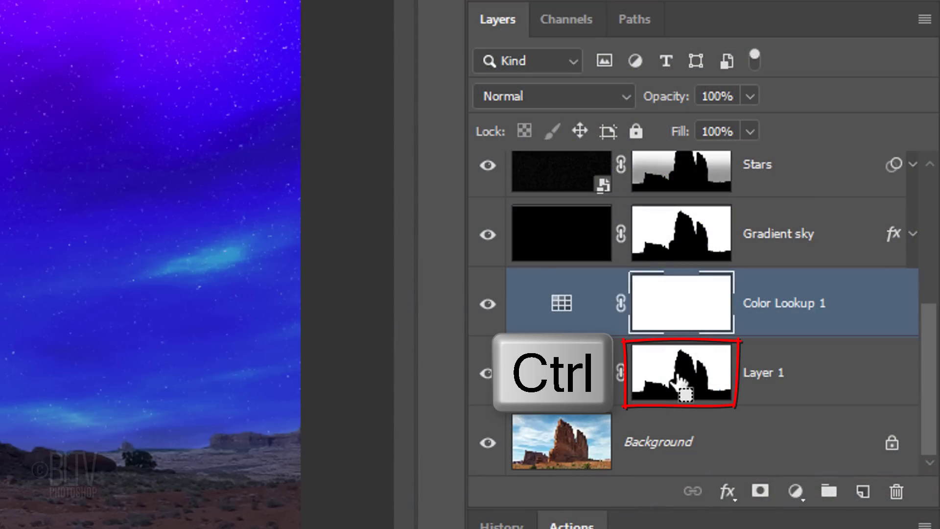
ctrl+click(678, 381)
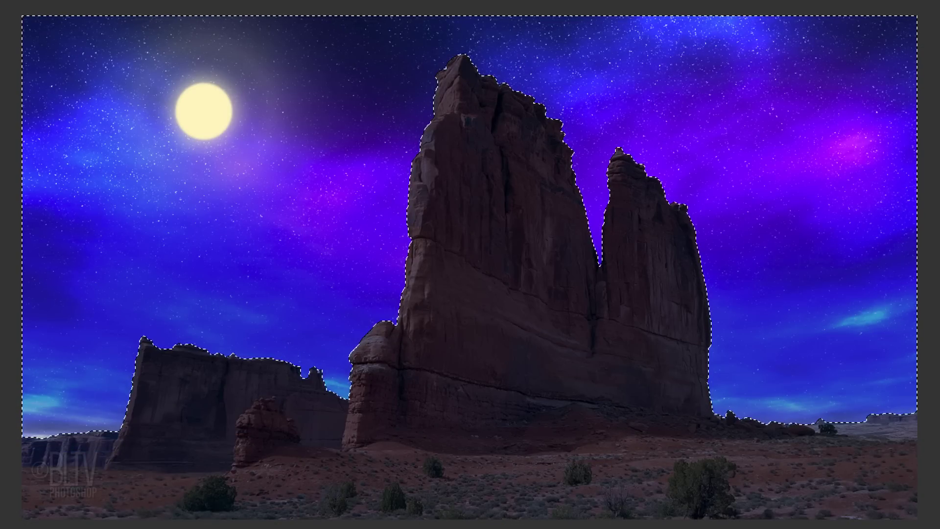
key(ctrl+shift+i)
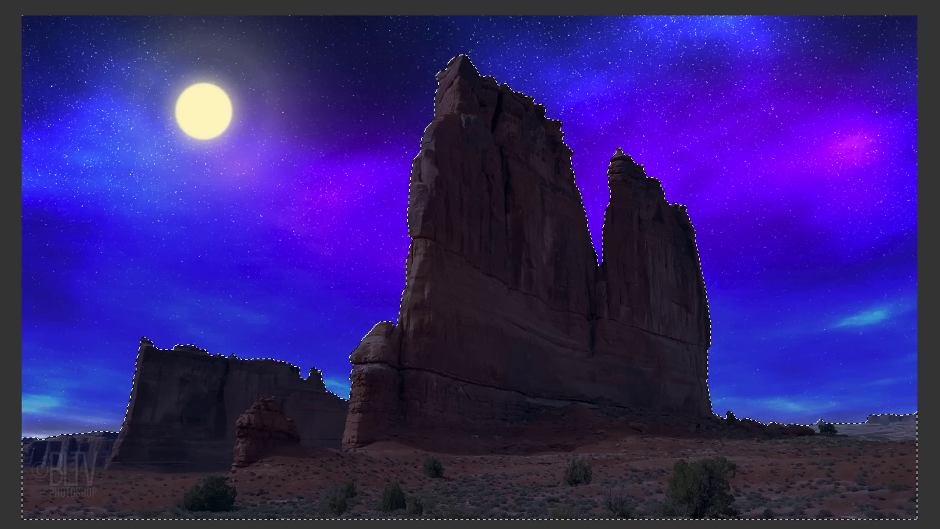
key(ctrl+h)
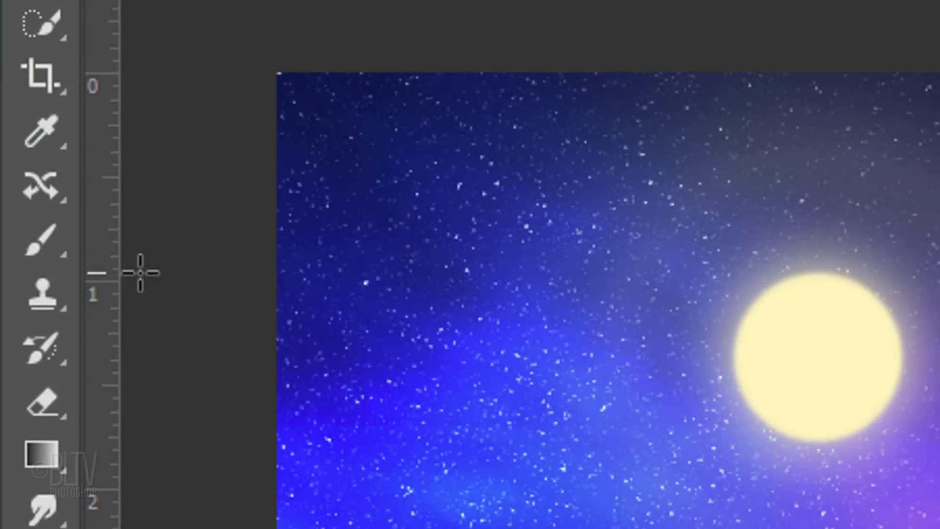
Step: Paint black along the moon-facing edges of the rock formations on the Color Lookup 1 mask with a 20 px Brush at 100% opacity
right_click(69, 247)
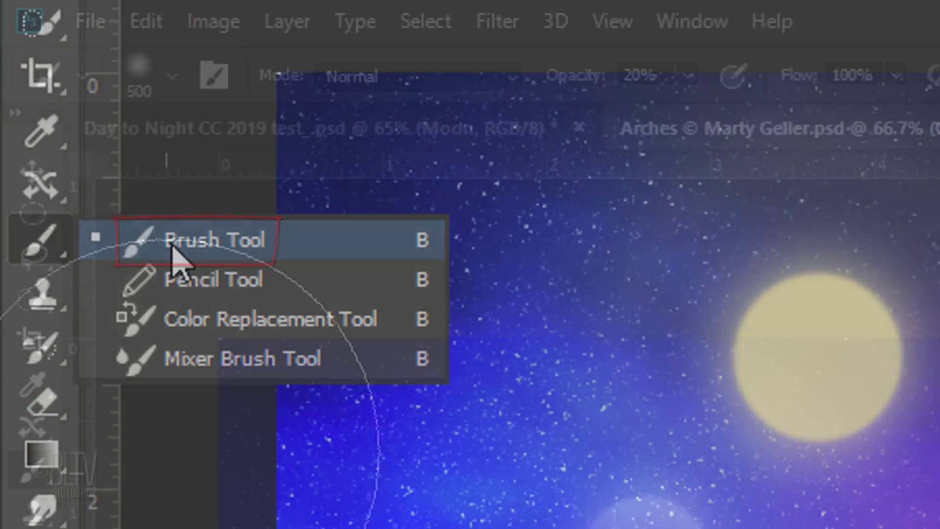
click(172, 247)
click(172, 85)
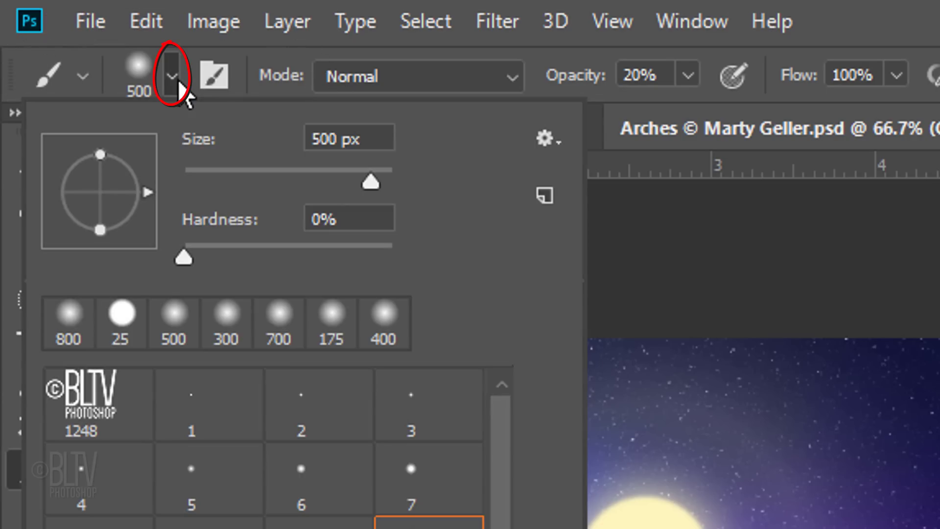
double_click(320, 139)
text(20)
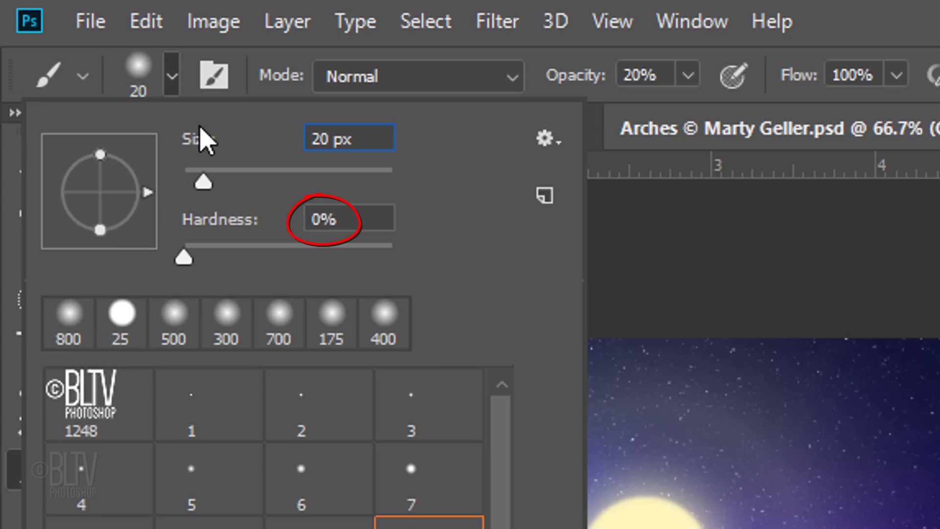
click(688, 75)
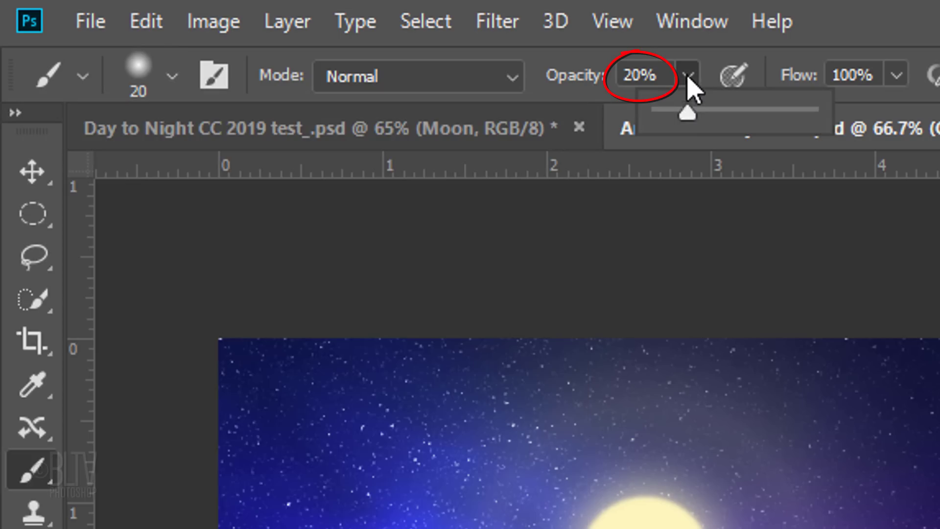
drag(682, 106, 907, 120)
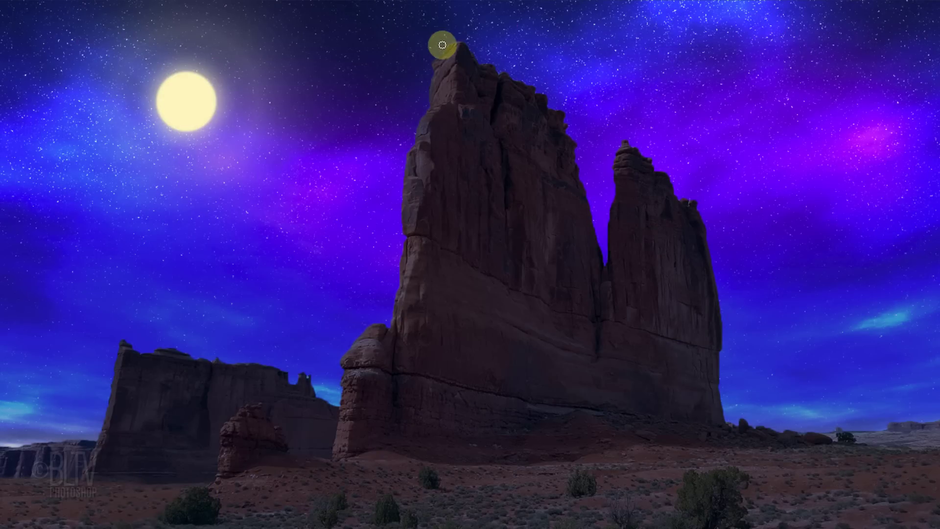
mouse_move(440, 42)
mouse_down()
mouse_move(445, 63)
mouse_move(422, 130)
mouse_move(419, 197)
mouse_move(409, 184)
mouse_move(406, 277)
mouse_up()
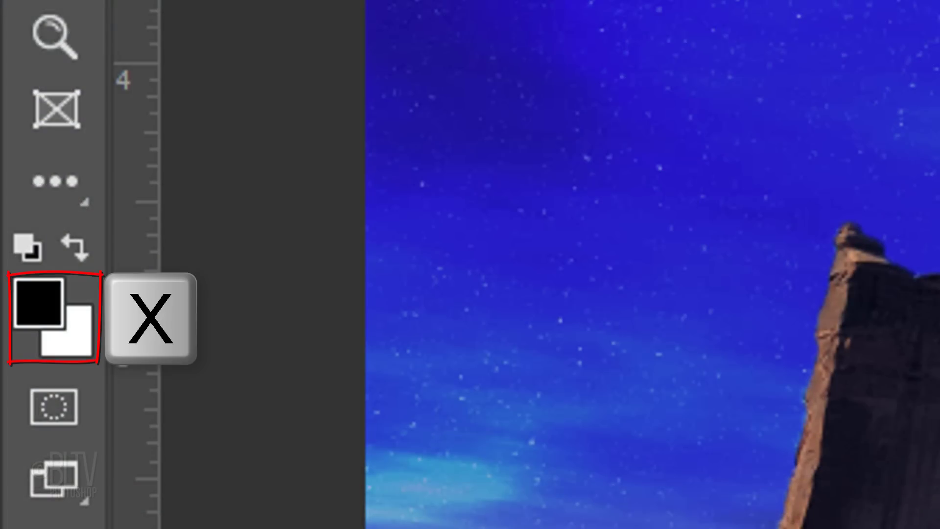
Step: Switch the foreground color to white and set the brush to 1000 px size and 50% opacity
key(x)
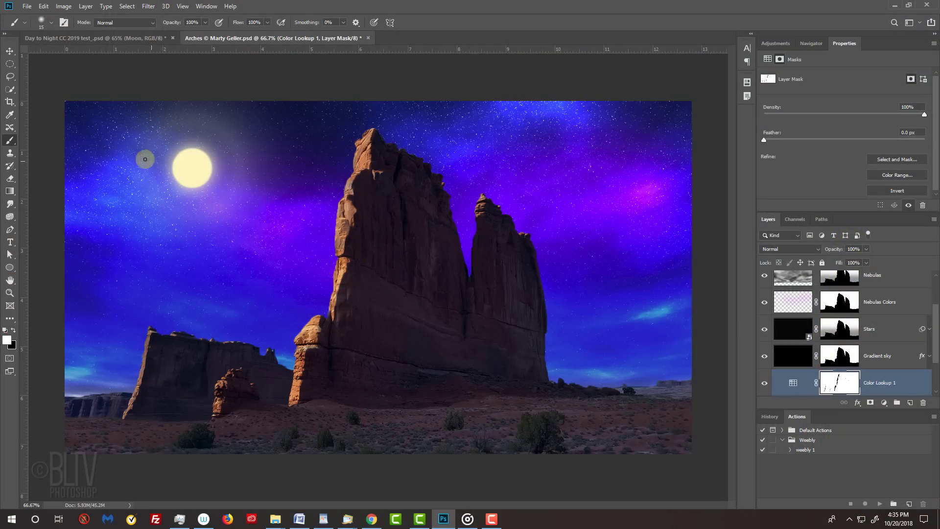
key(bracketleft)
key(bracketright)
key(bracketright)
key(bracketright)
key(bracketright)
key(bracketright)
key(bracketright)
key(bracketright)
key(bracketright)
key(bracketright)
key(bracketright)
key(bracketright)
key(bracketright)
key(bracketright)
key(bracketright)
key(bracketright)
key(bracketright)
key(bracketright)
key(bracketright)
key(bracketright)
key(bracketright)
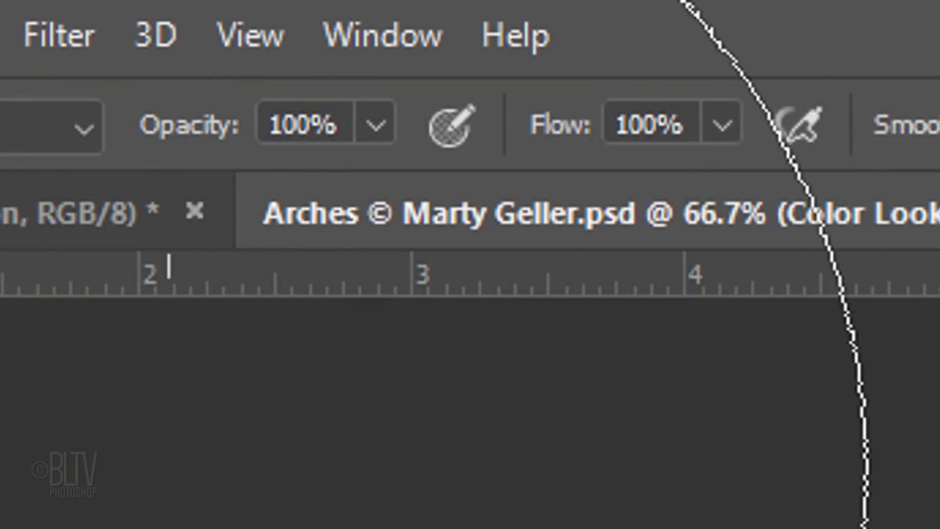
click(340, 123)
text(50)
key(Return)
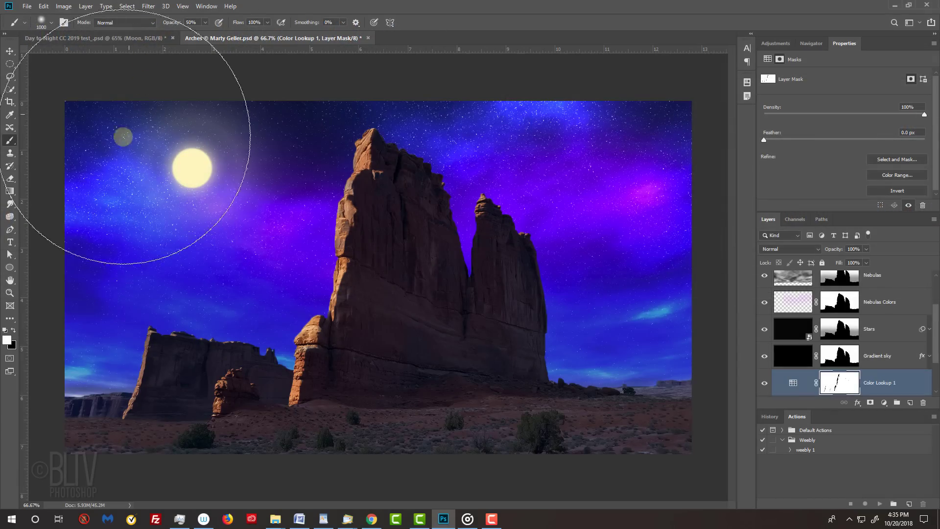